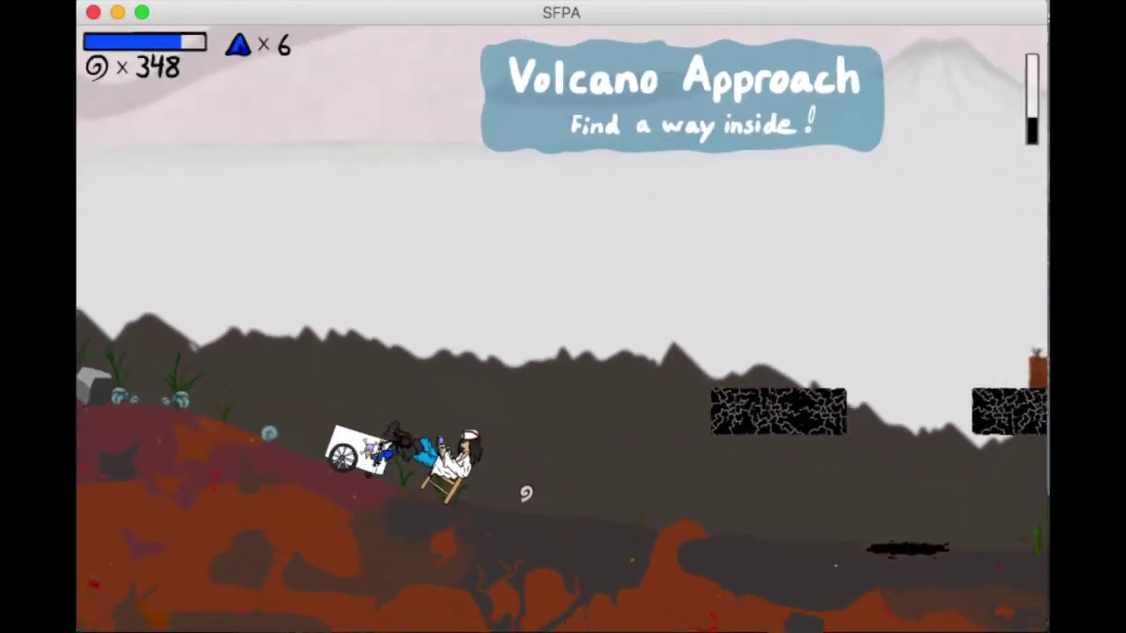
Run and jump the character forward across the platforms of the Volcano Approach level
key(space)
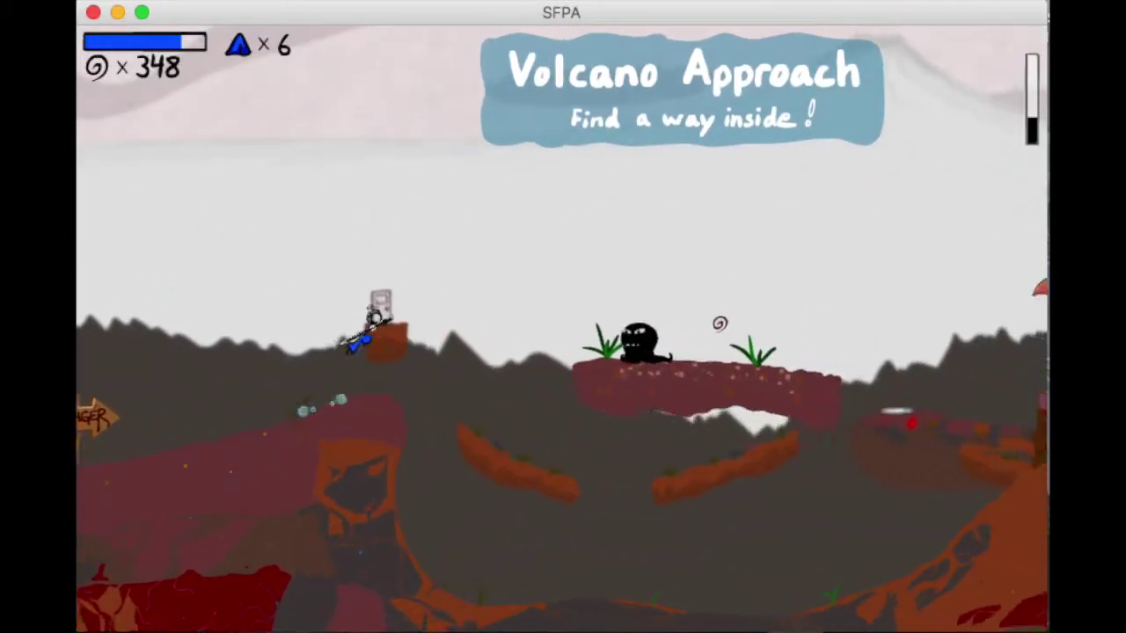
key(space)
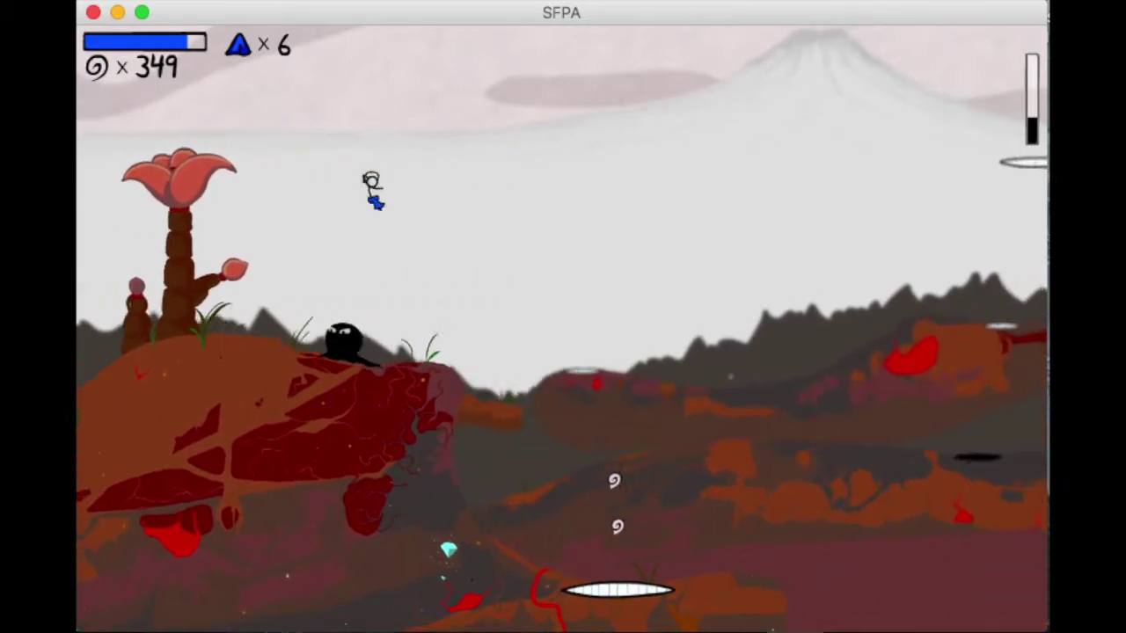
key(Right)
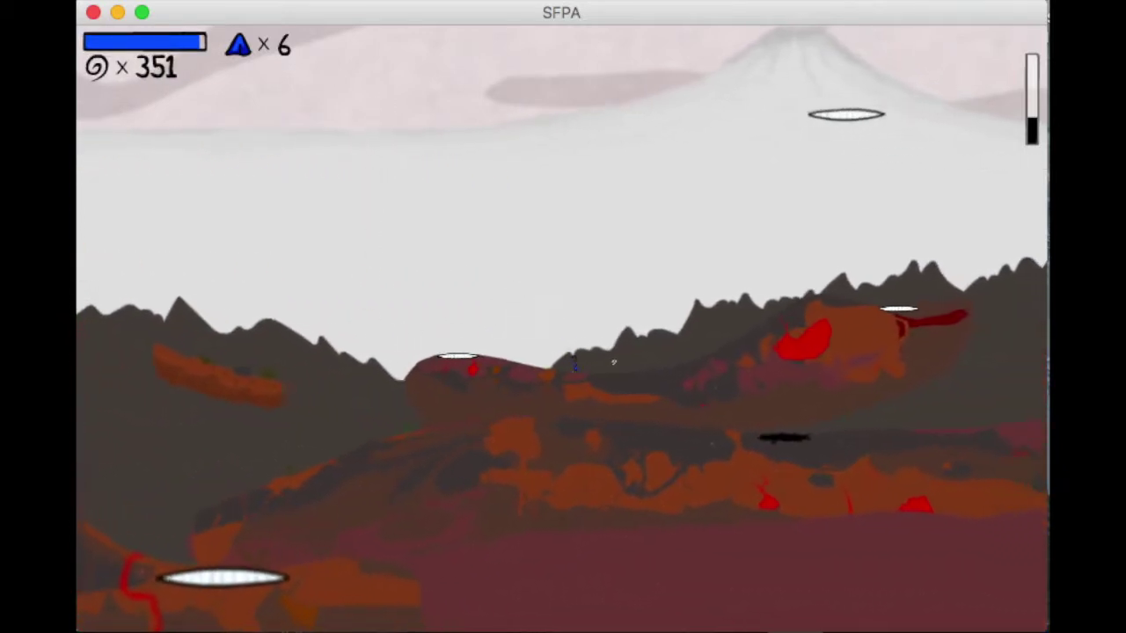
key(space)
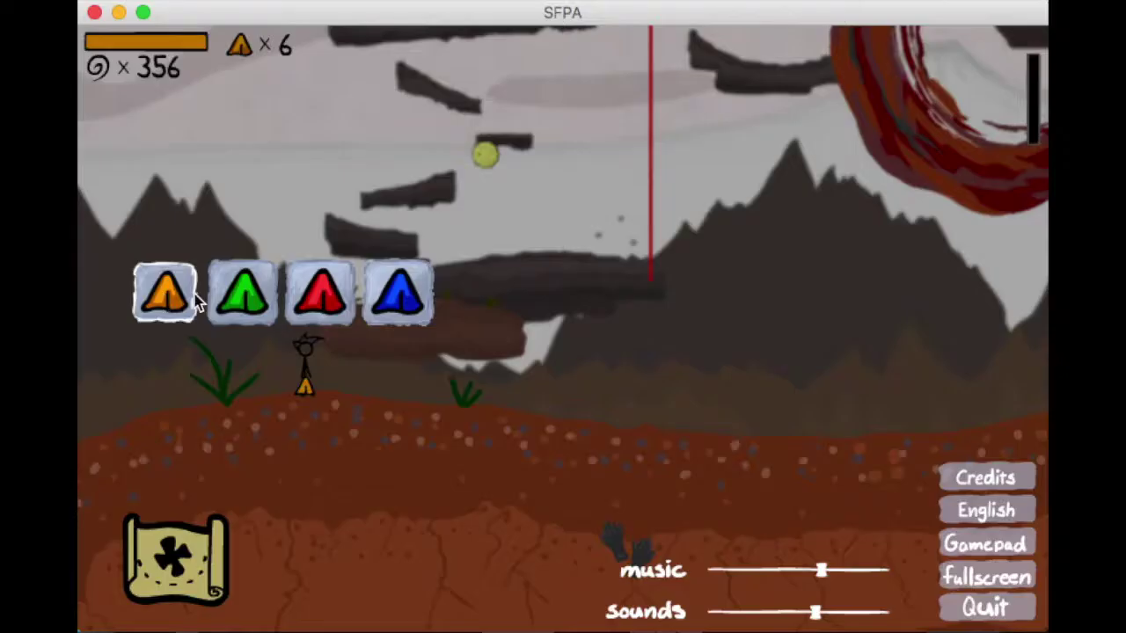
Switch the character's color to red, and open and close the game's credits
click(308, 288)
click(961, 479)
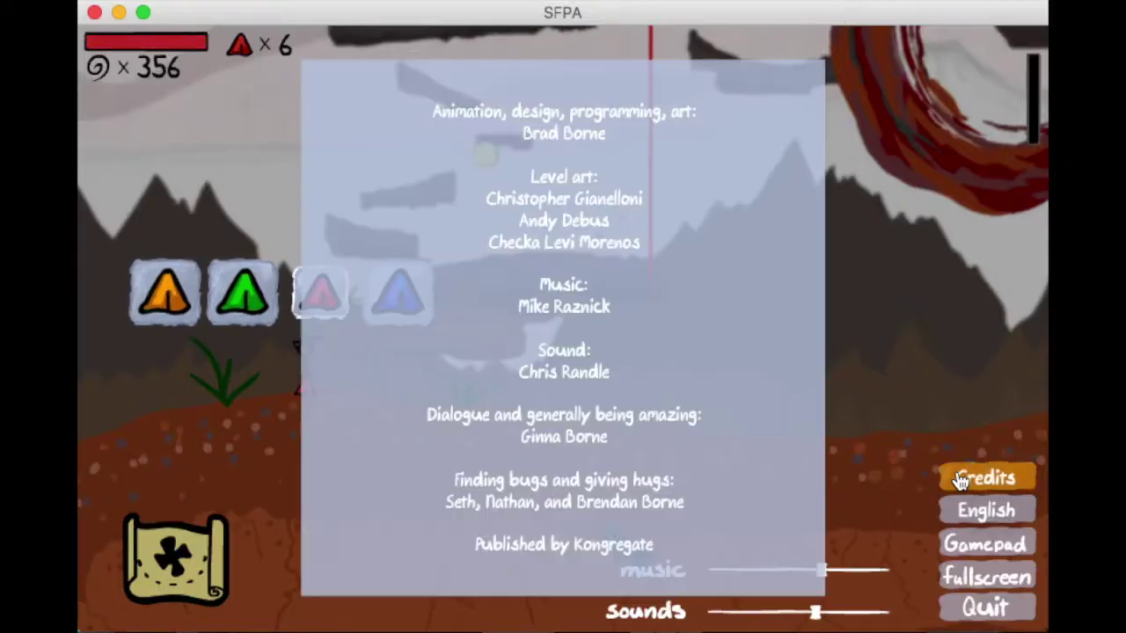
click(960, 480)
click(966, 467)
click(952, 398)
Look through the game's language, gamepad and fullscreen options without changing them
click(977, 513)
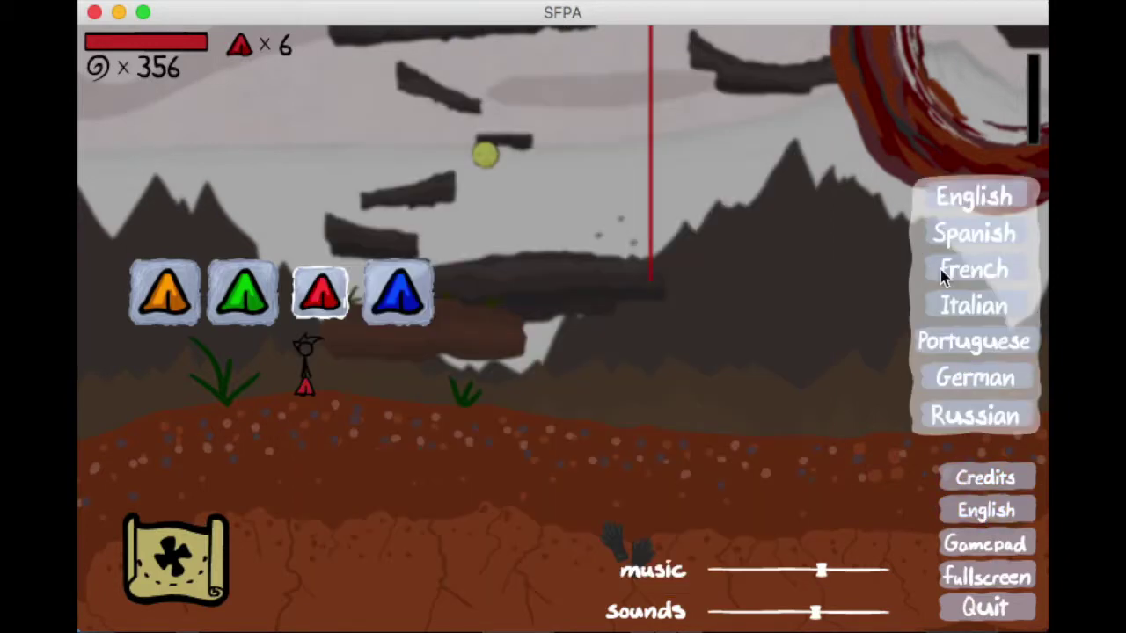
click(890, 431)
click(981, 548)
click(988, 414)
click(986, 577)
click(986, 576)
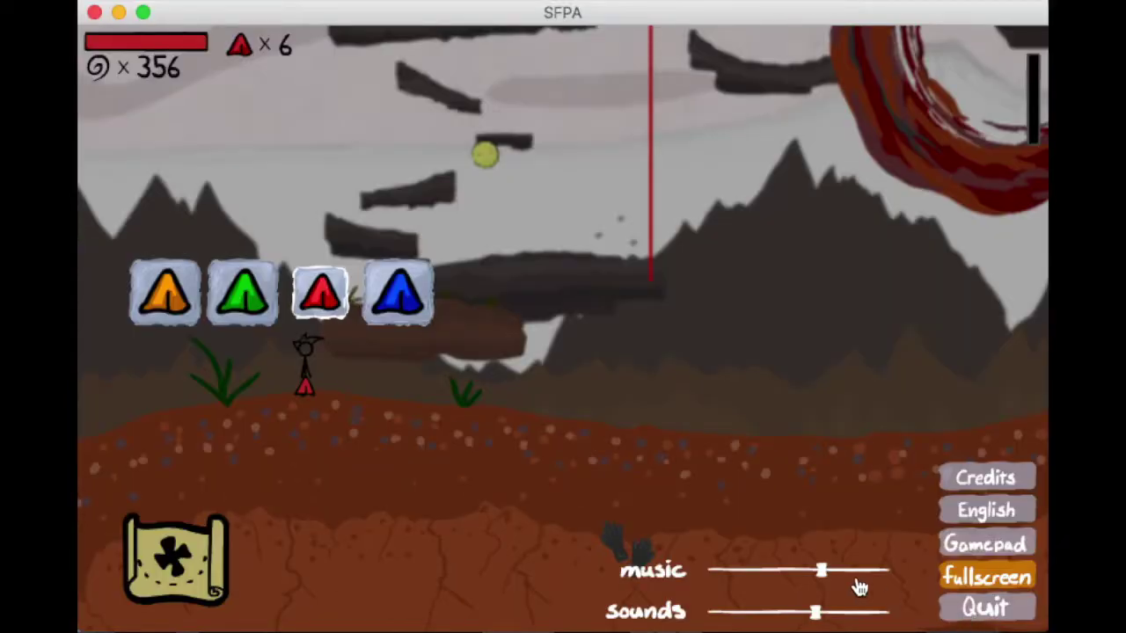
Lower the music and sounds volume slightly and quit the game
mouse_move(787, 569)
mouse_down()
mouse_move(816, 582)
mouse_move(800, 584)
mouse_up()
drag(797, 610, 792, 614)
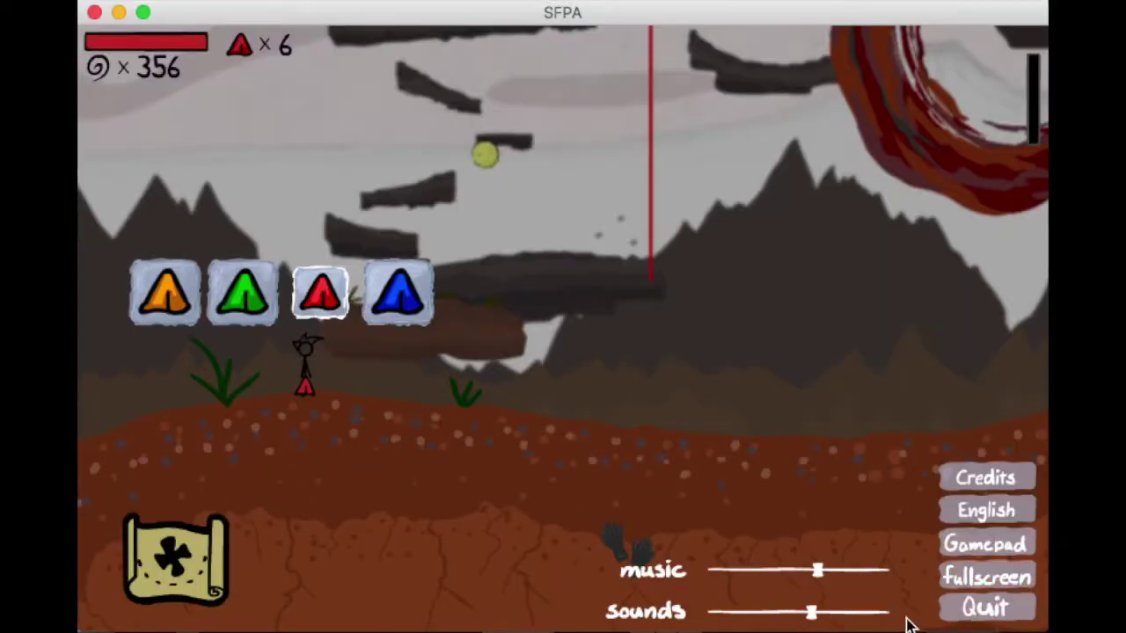
click(965, 615)
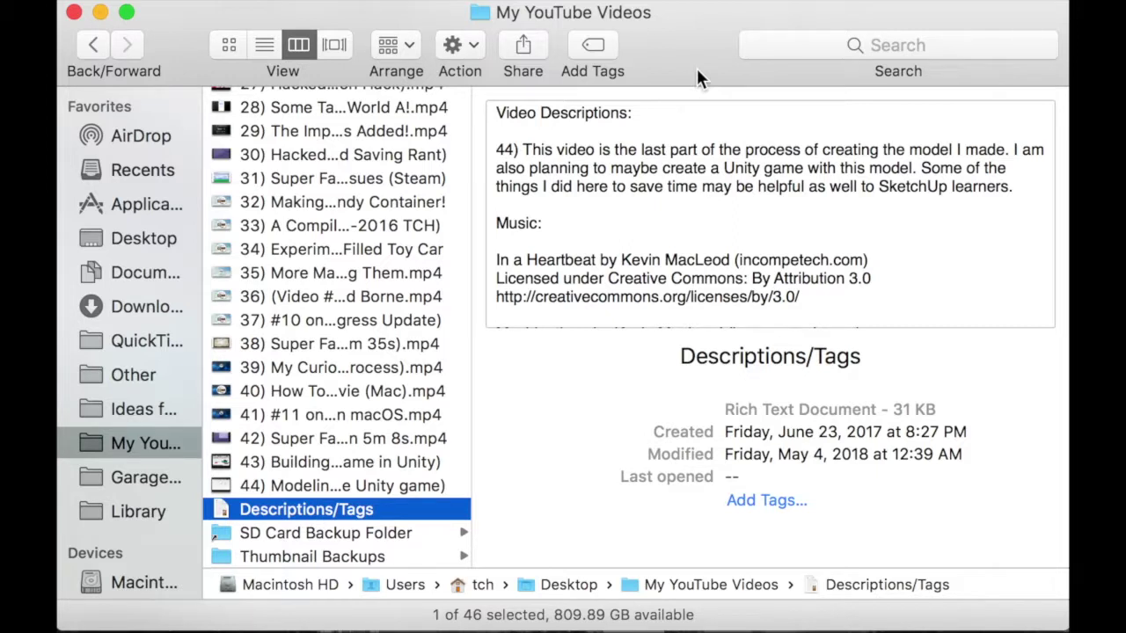
Switch to Finder and go directly to the /Users/ folder by its path
key(super+shift+g)
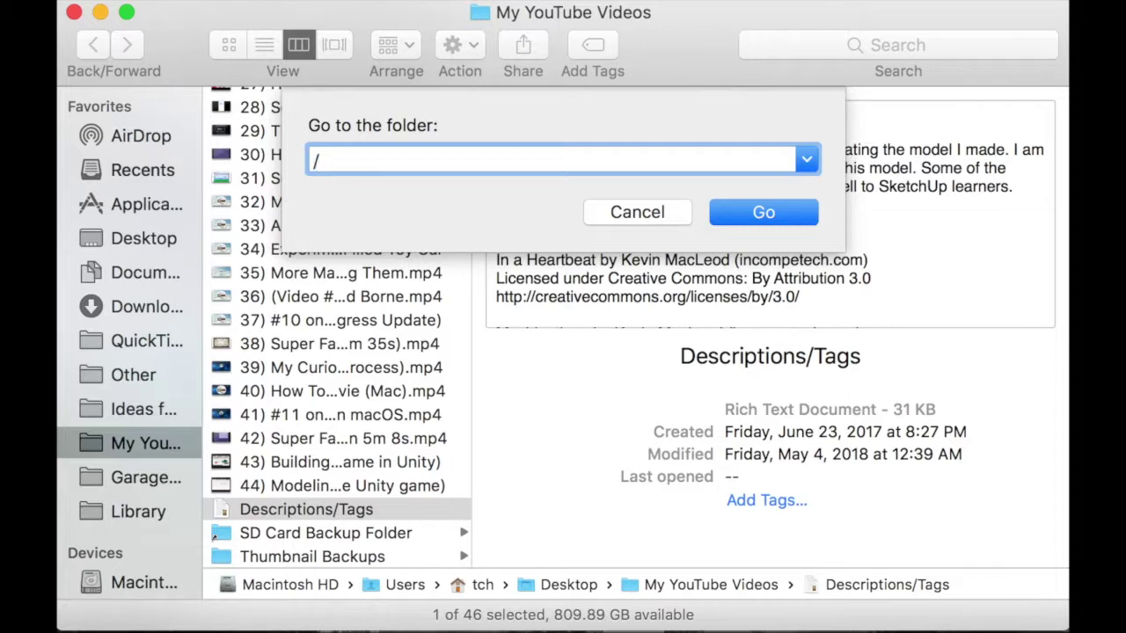
text(Users/)
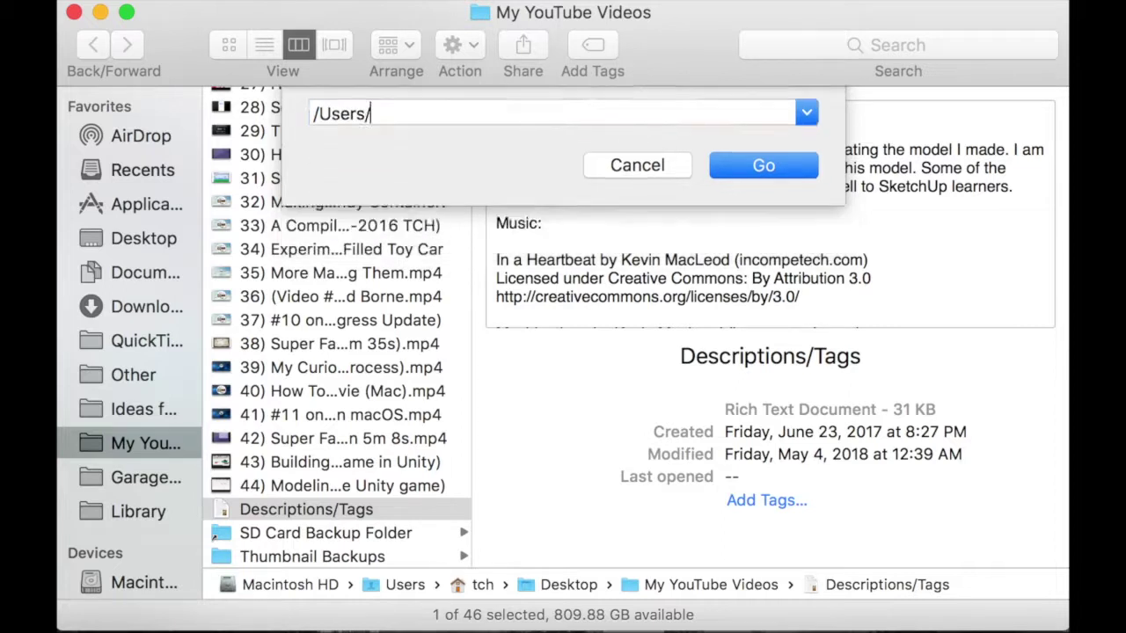
key(Return)
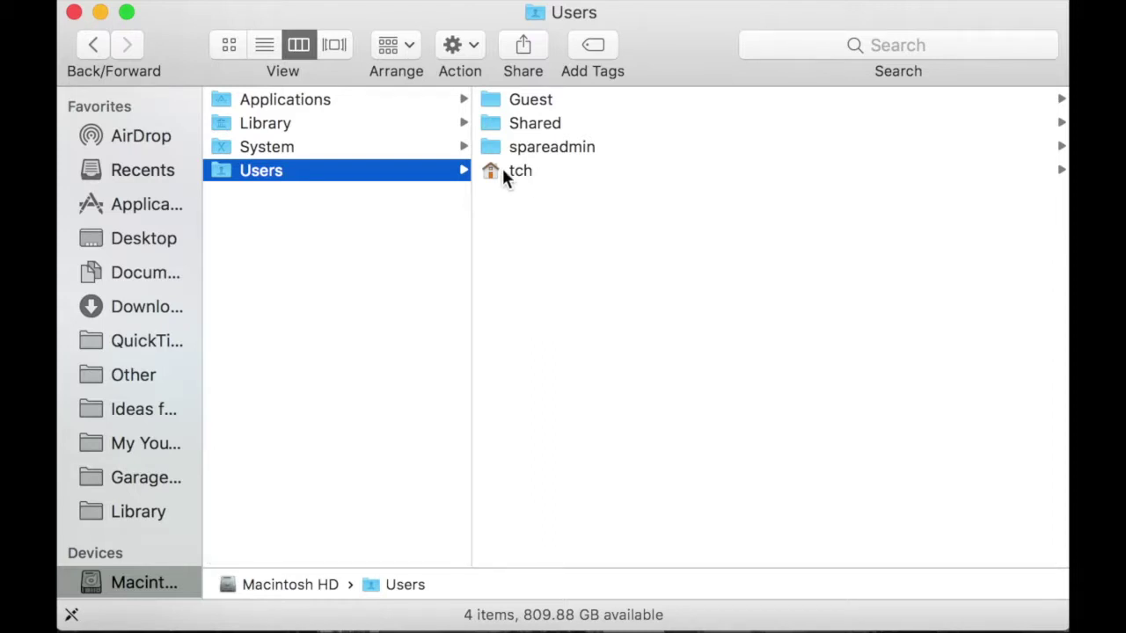
Go directly to the /Users/tch/Library folder by its path
key(super+shift+g)
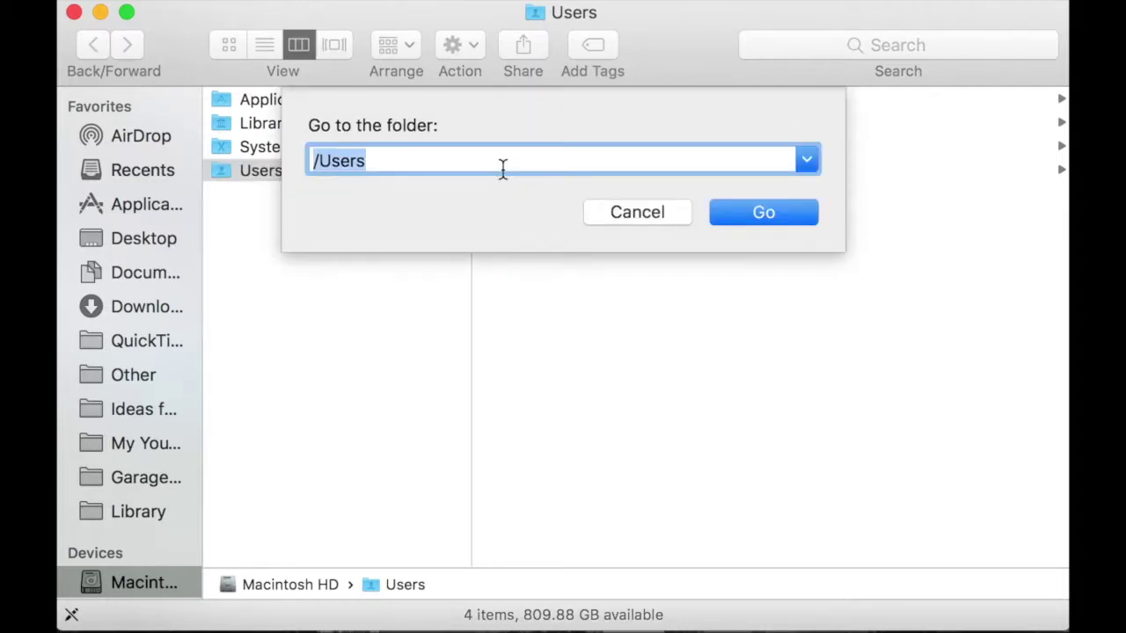
key(Right)
text(/)
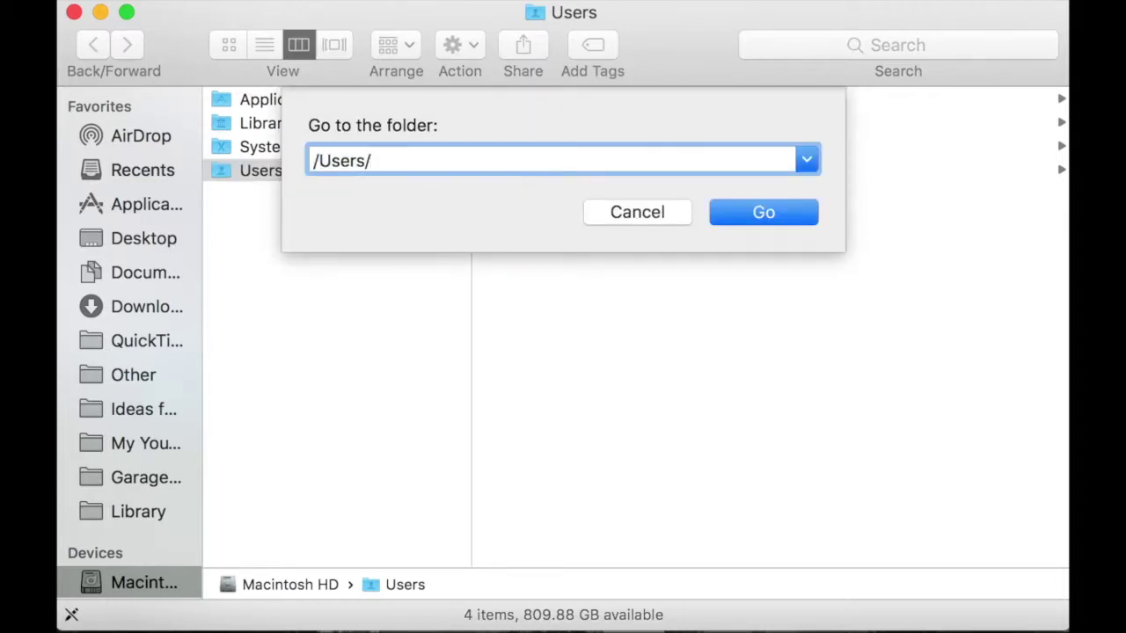
text(tch)
text(/Library)
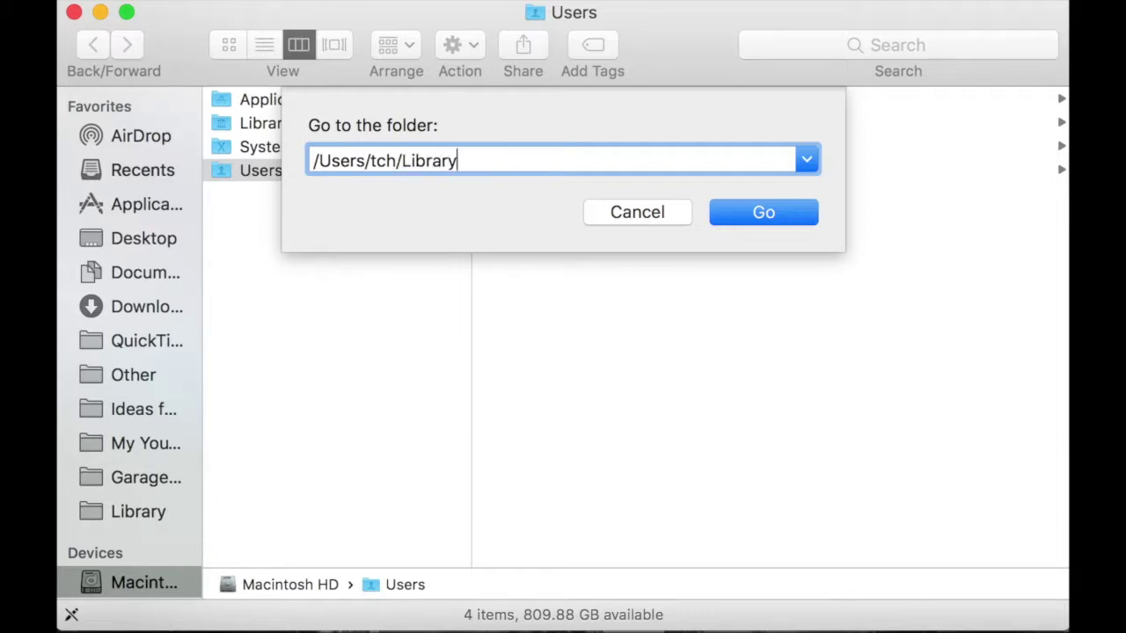
key(Return)
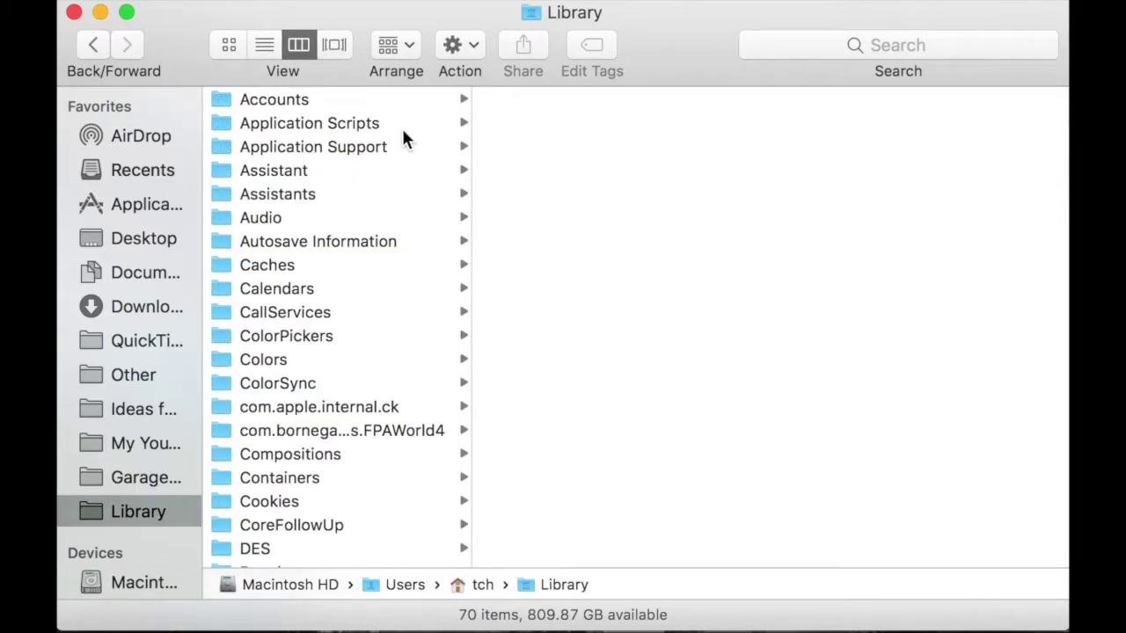
Open the Local Store folder of com.bornegames.FPAWorld4 inside Application Support
click(297, 147)
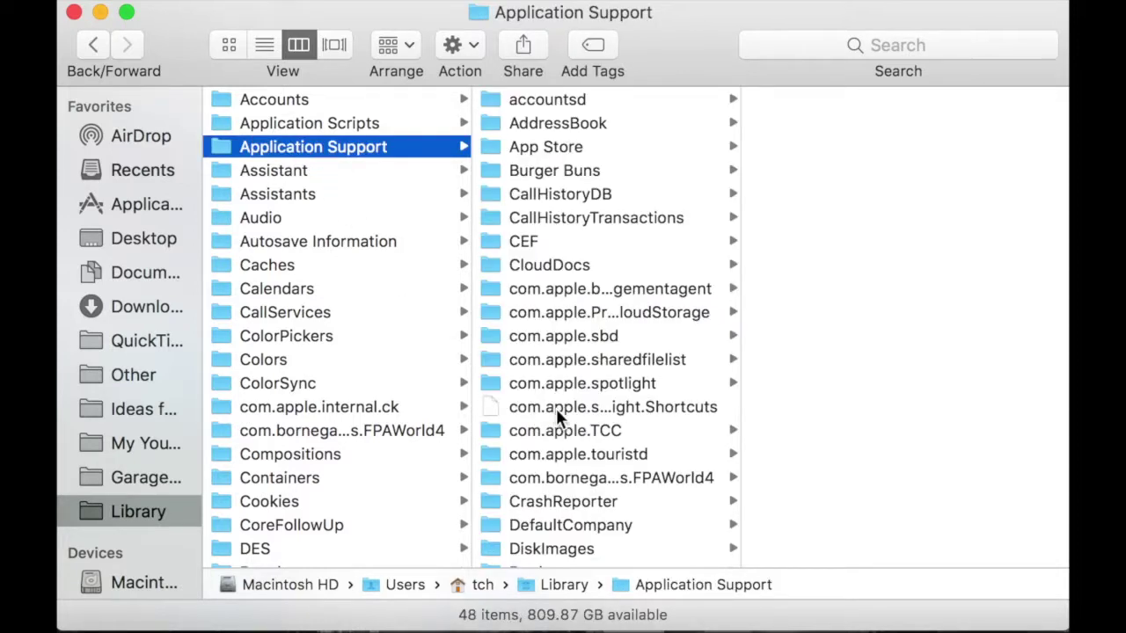
click(573, 480)
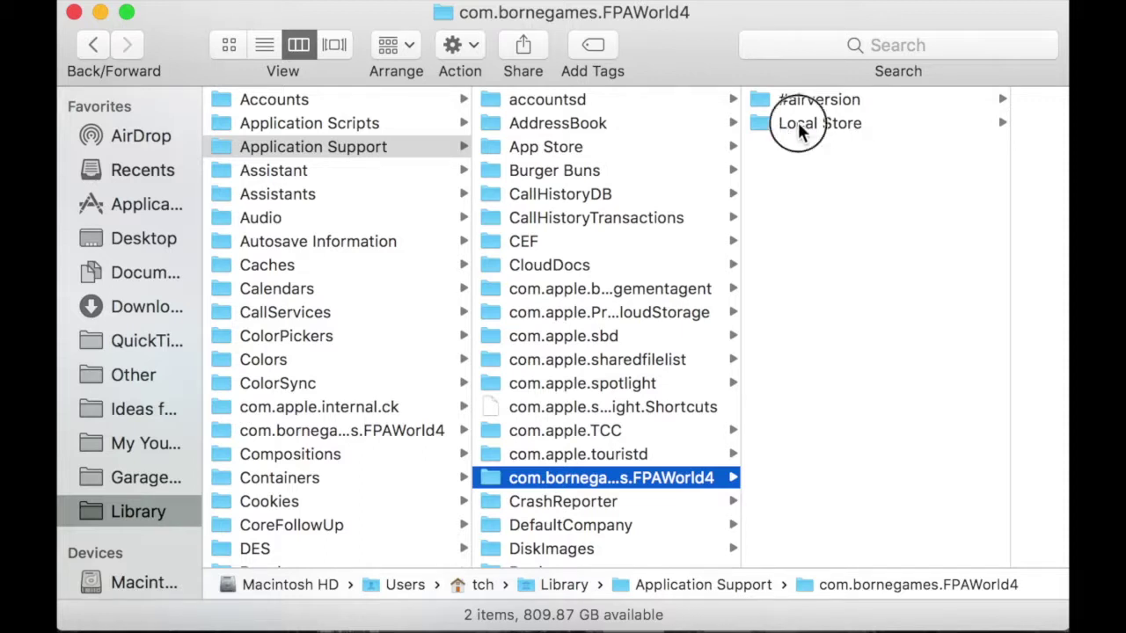
click(797, 124)
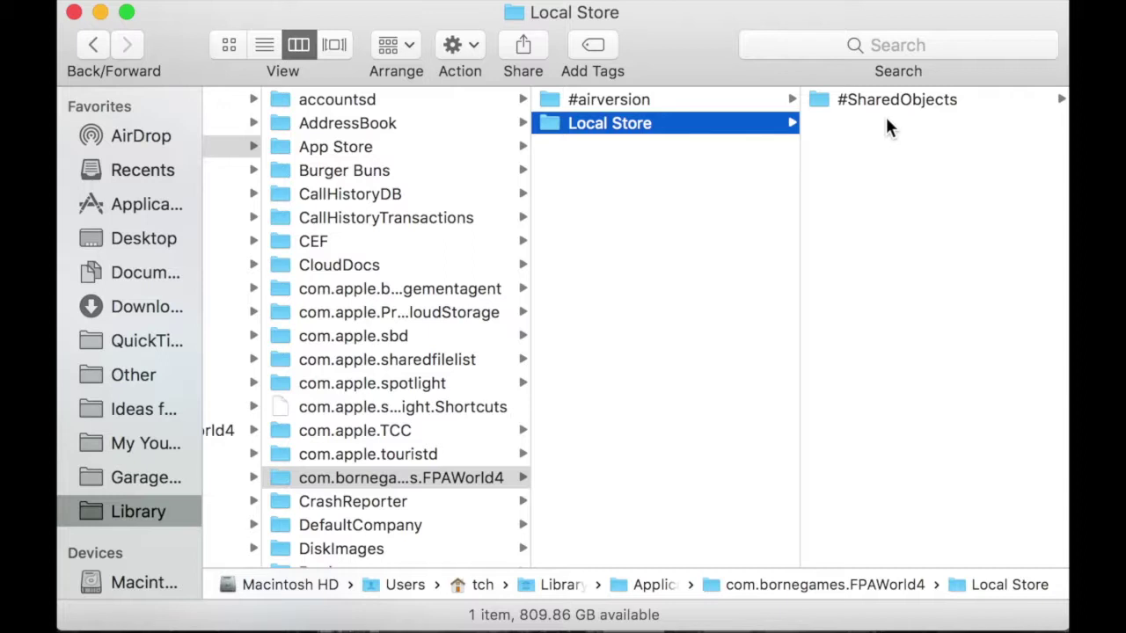
Create a folder named "User 1" in com.bornegames.FPAWorld4 and move the Local Store folder into it
right_click(611, 222)
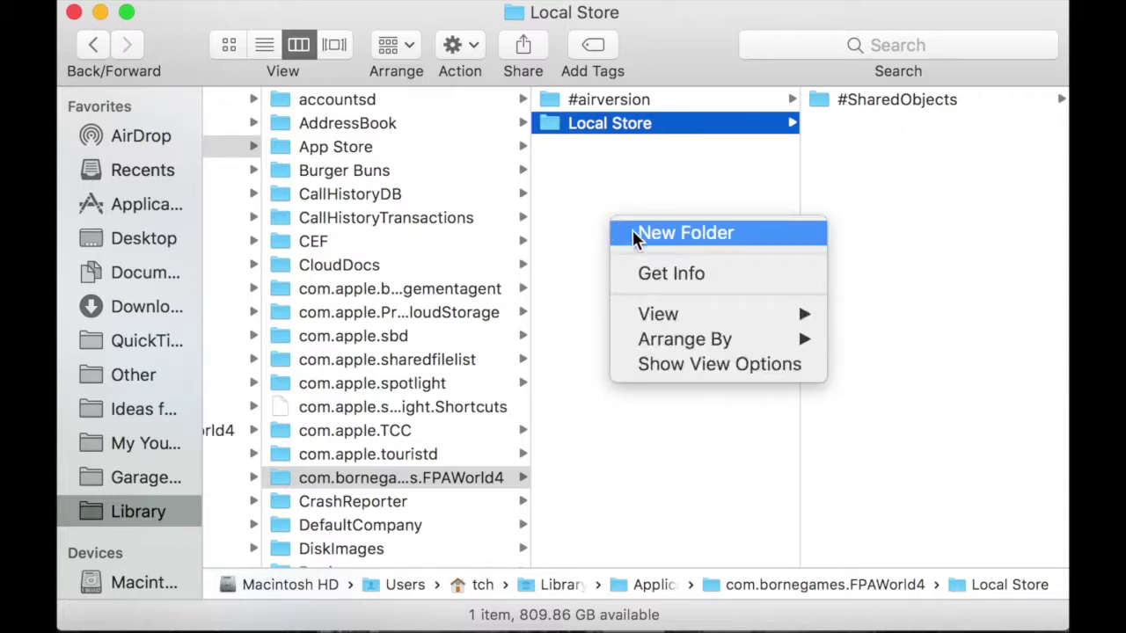
click(635, 234)
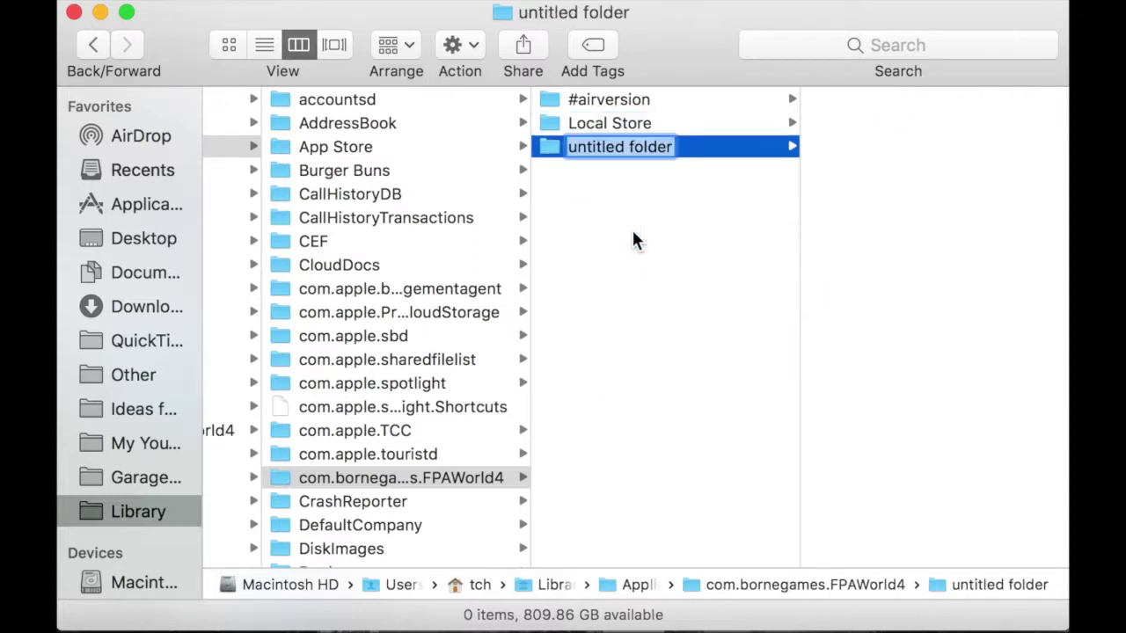
key(BackSpace)
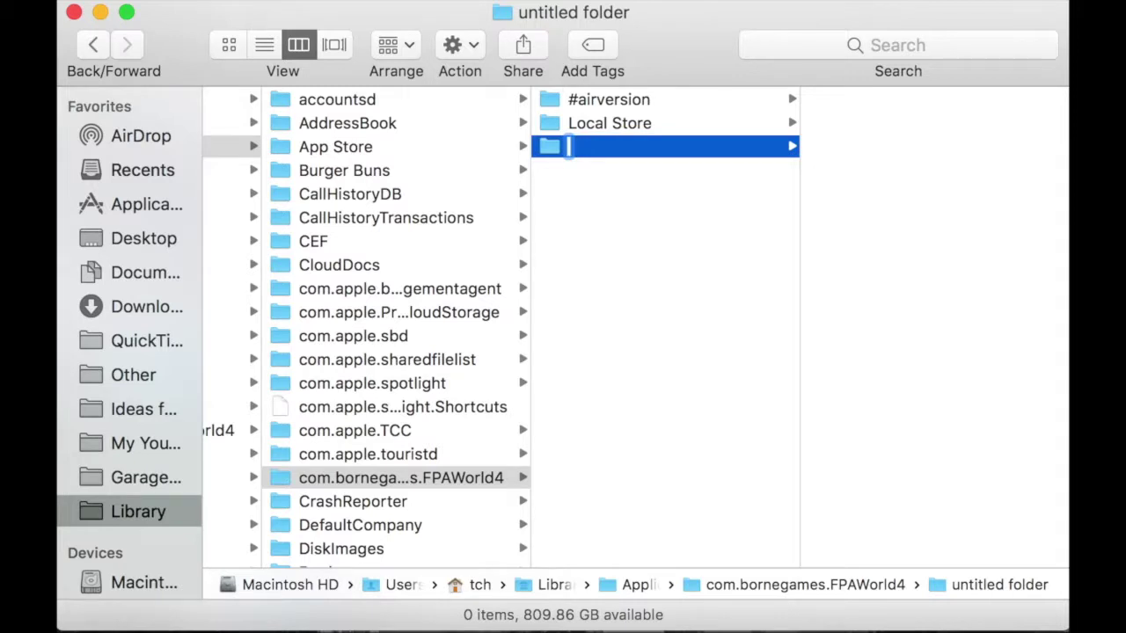
text(User 1)
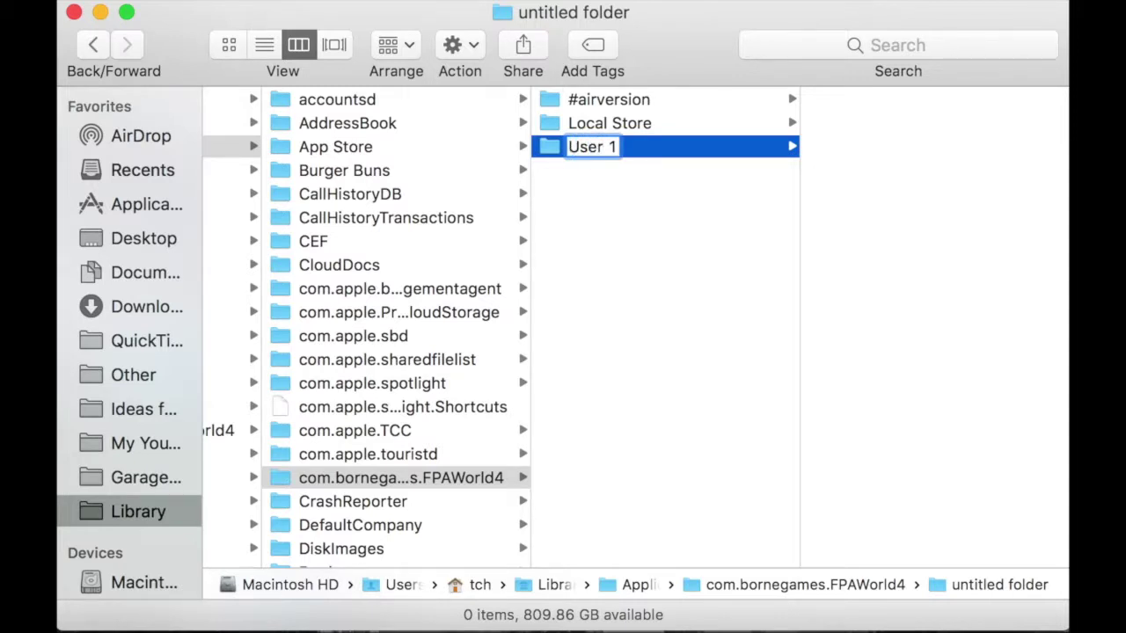
key(Return)
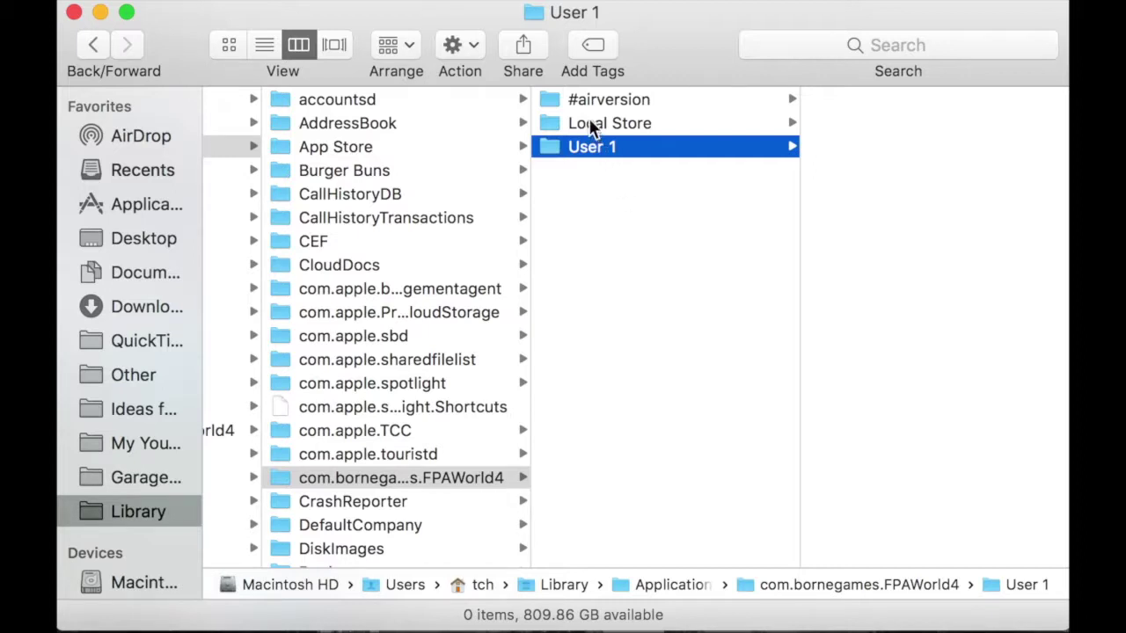
drag(592, 125, 877, 167)
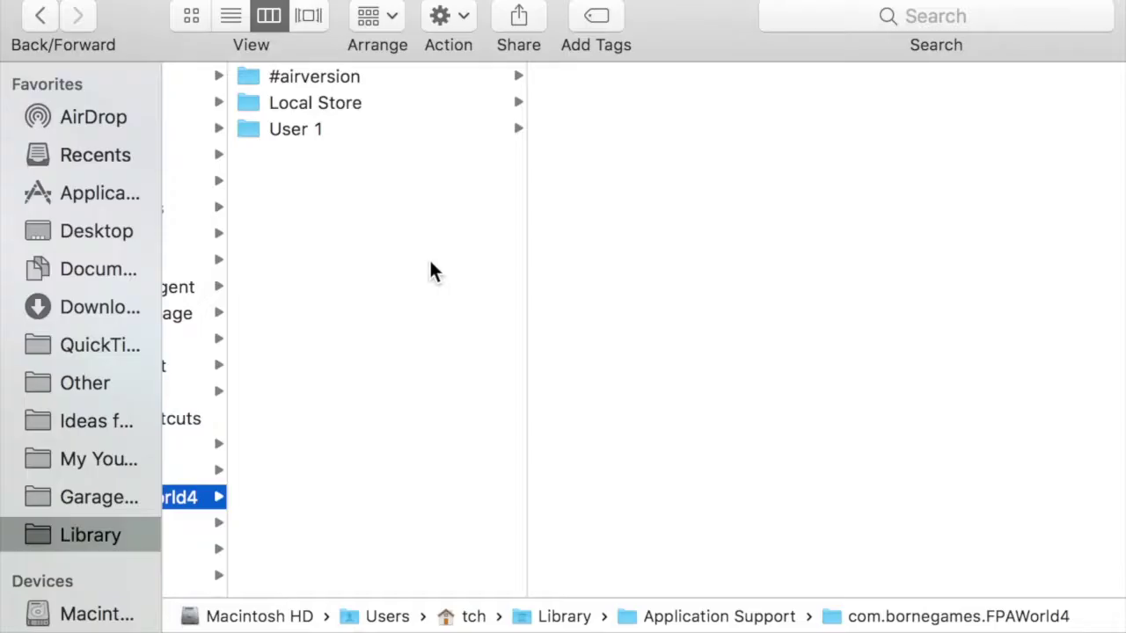
Create a second folder named "User 2" in the com.bornegames.FPAWorld4 folder
click(324, 103)
scroll(278, 176, left, 5)
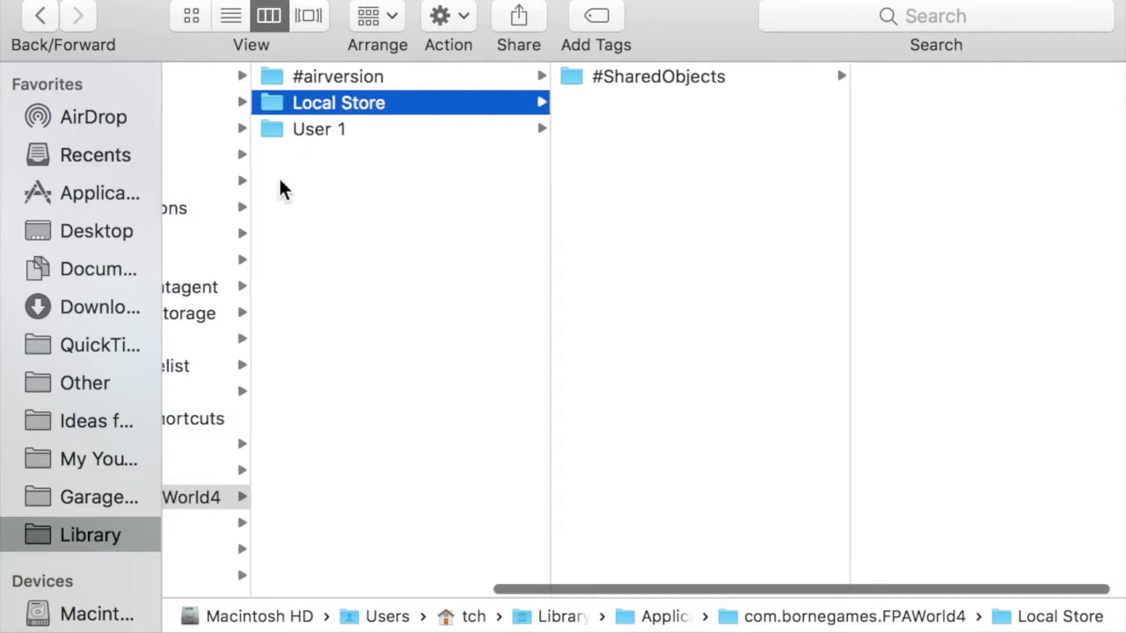
click(348, 501)
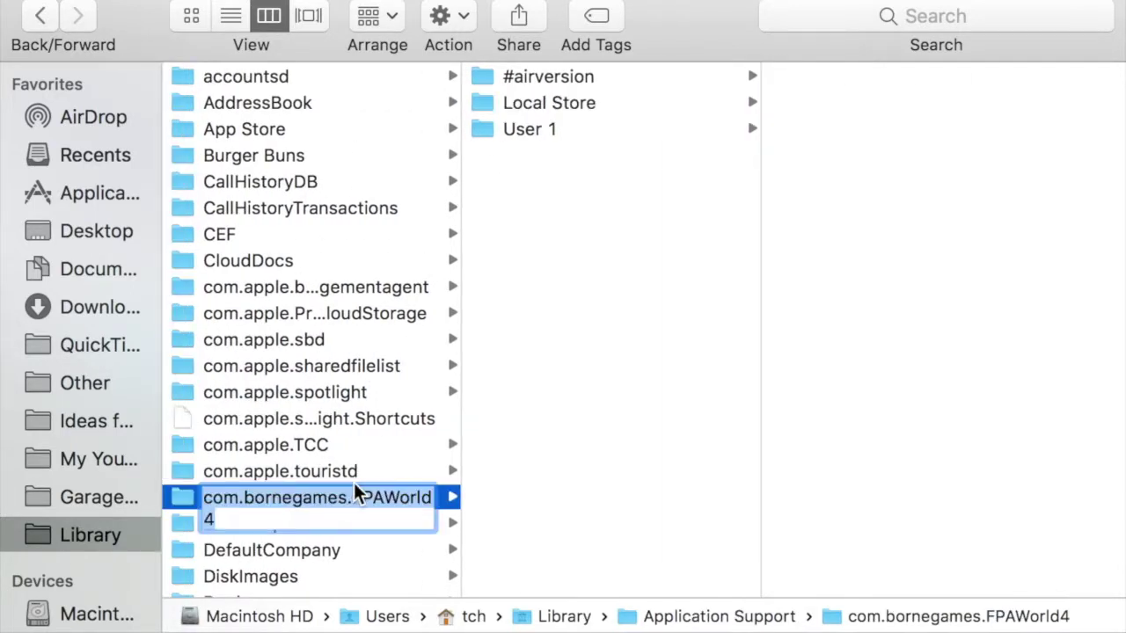
click(514, 476)
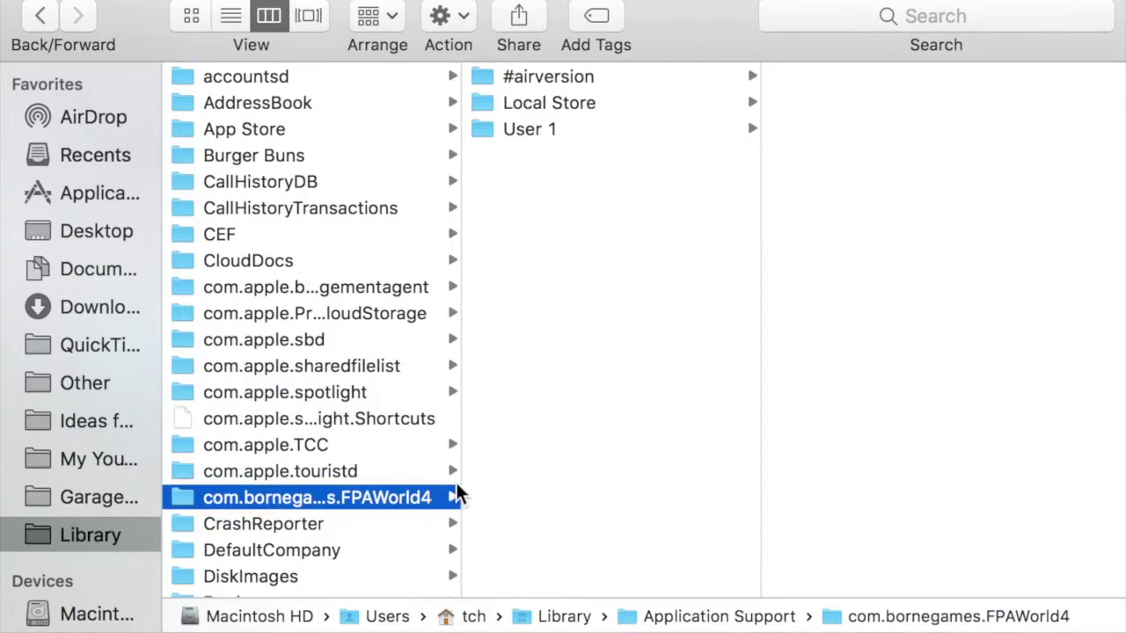
text(User 2)
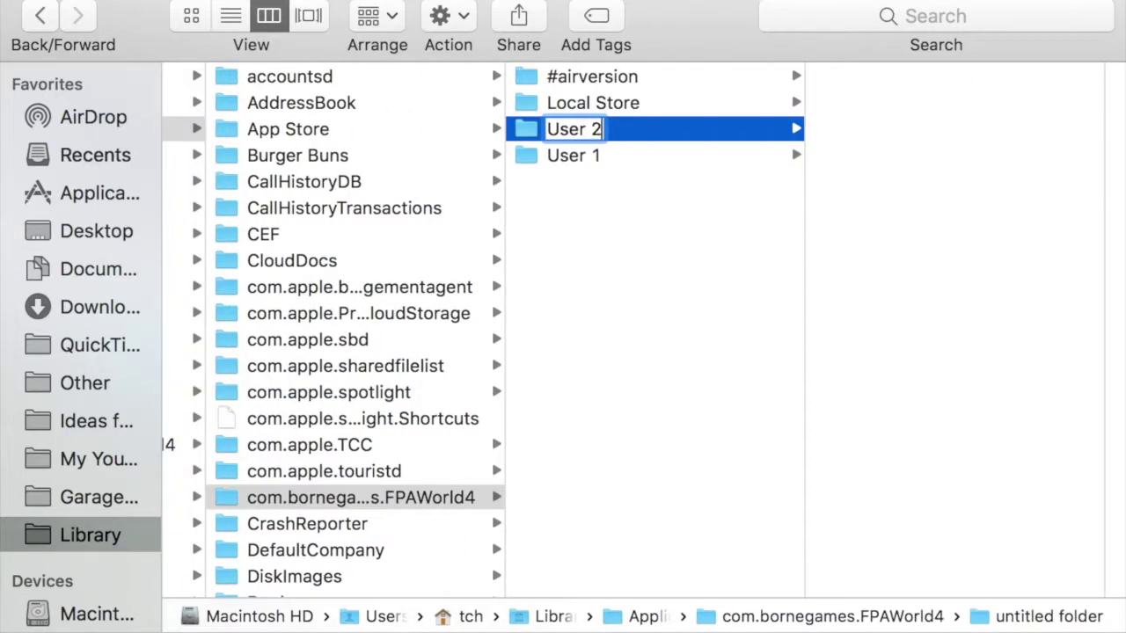
key(Return)
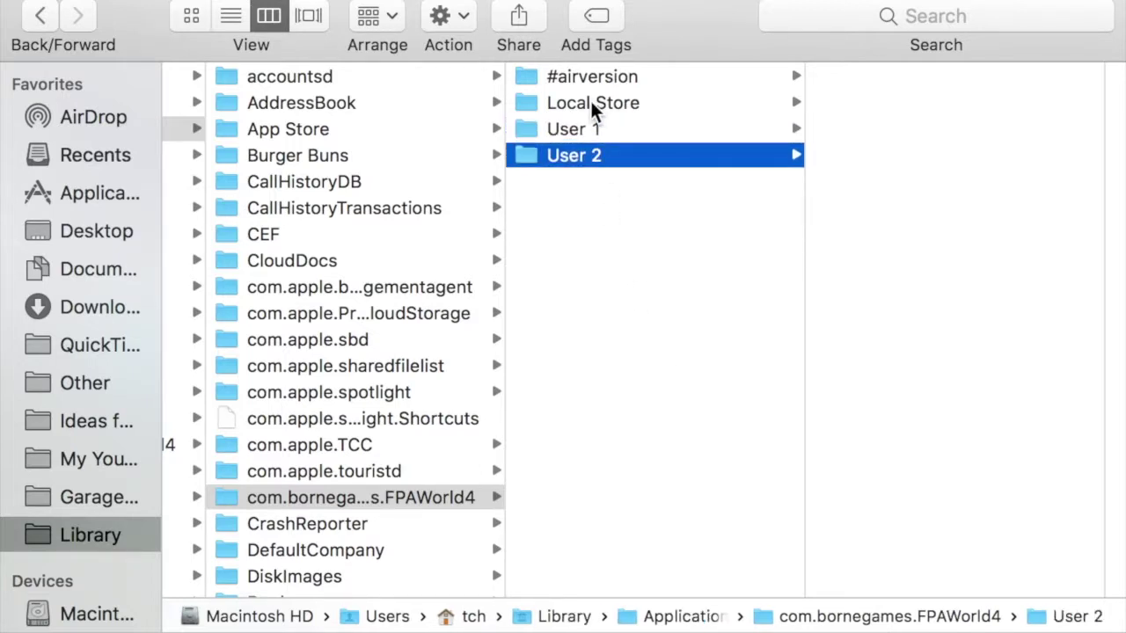
Move the current Local Store into User 2 and bring User 1's Local Store back into the com.bornegames.FPAWorld4 folder
drag(590, 103, 589, 165)
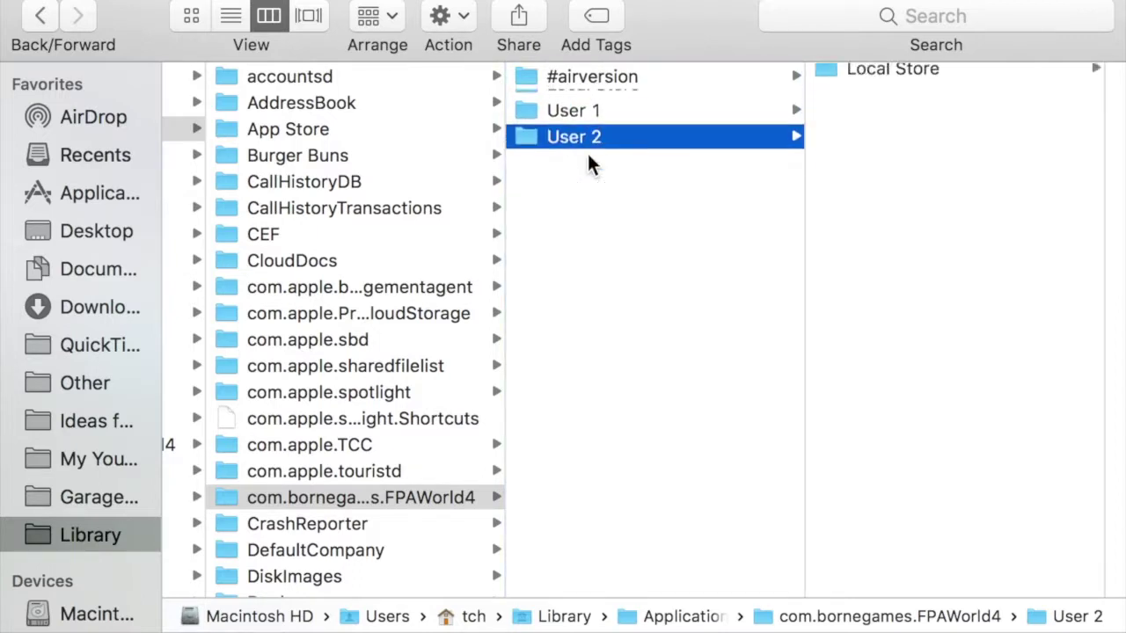
click(594, 107)
drag(894, 80, 646, 199)
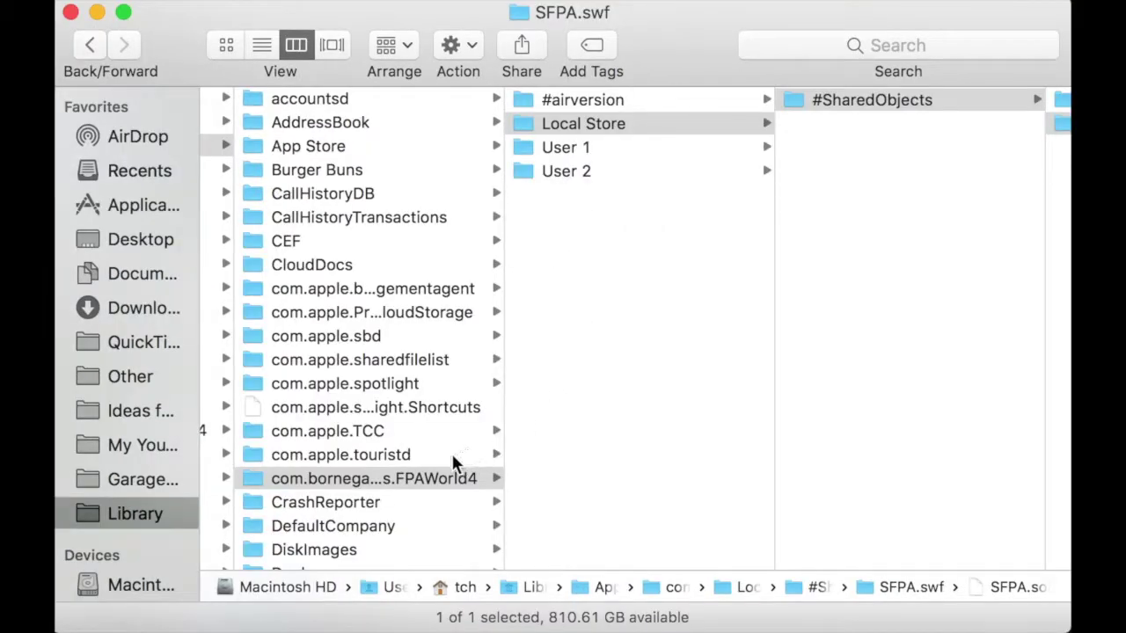
Create an alias of the com.bornegames.FPAWorld4 folder in Application Support and rename it "FPA Profiles"
right_click(383, 479)
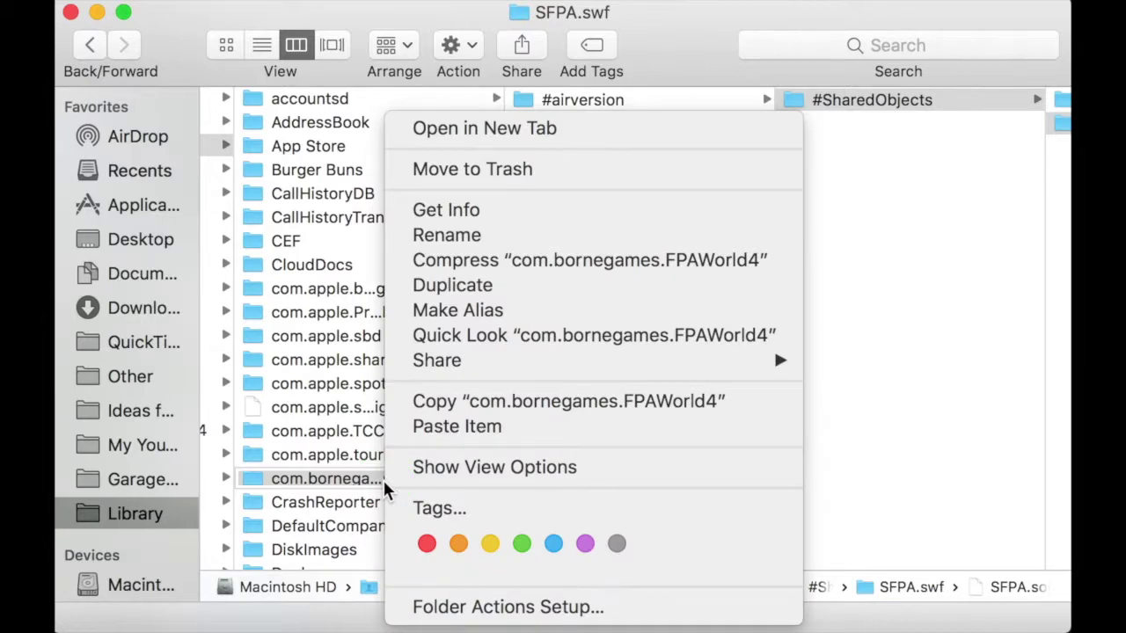
click(450, 315)
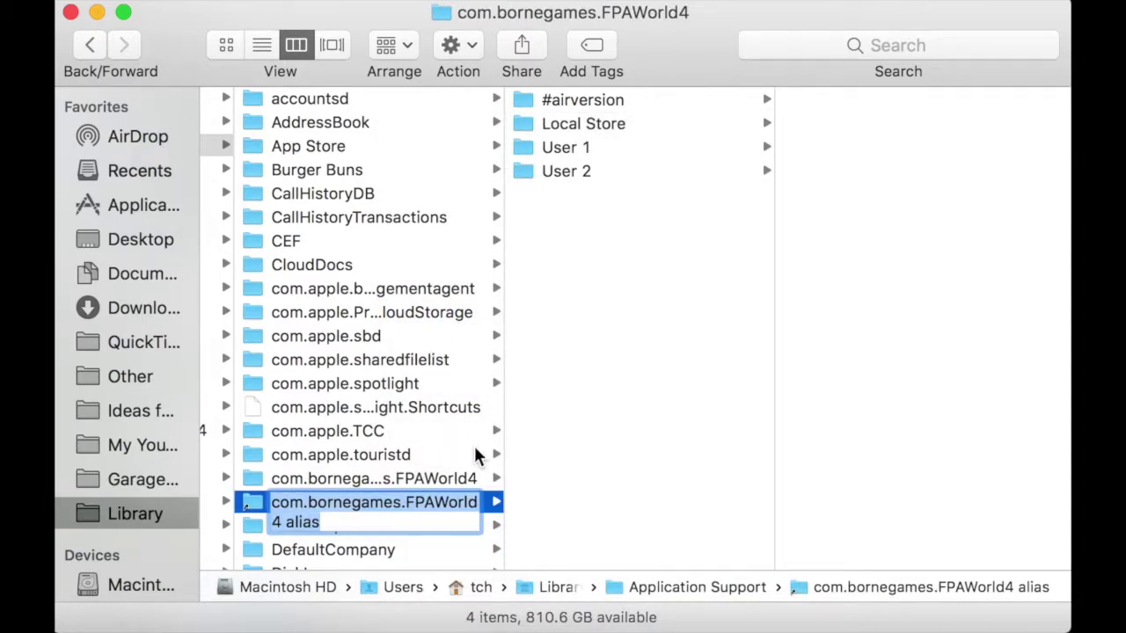
text(FPA Pr)
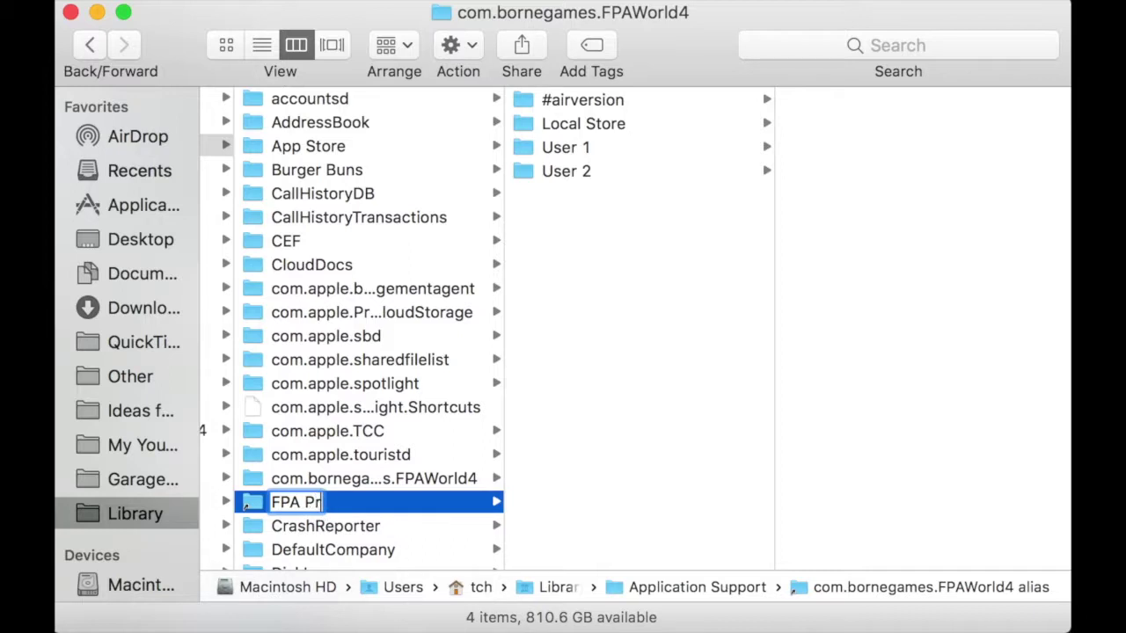
text(ofiles)
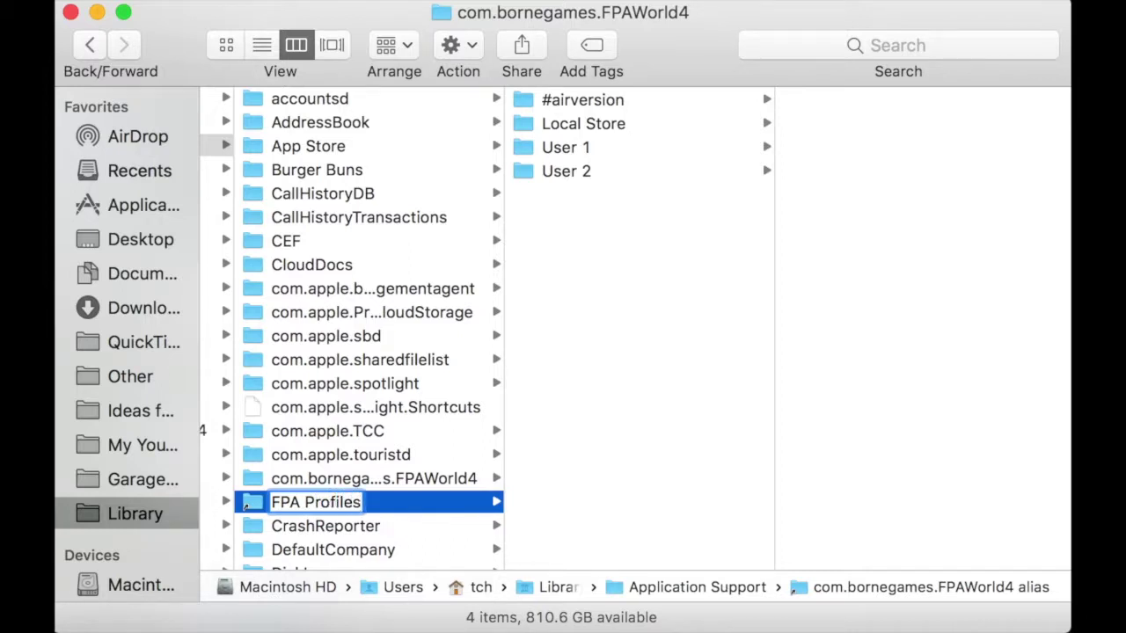
key(Return)
Add the FPA Profiles alias to the Finder sidebar favorites and move the alias to the Desktop
drag(337, 415, 172, 477)
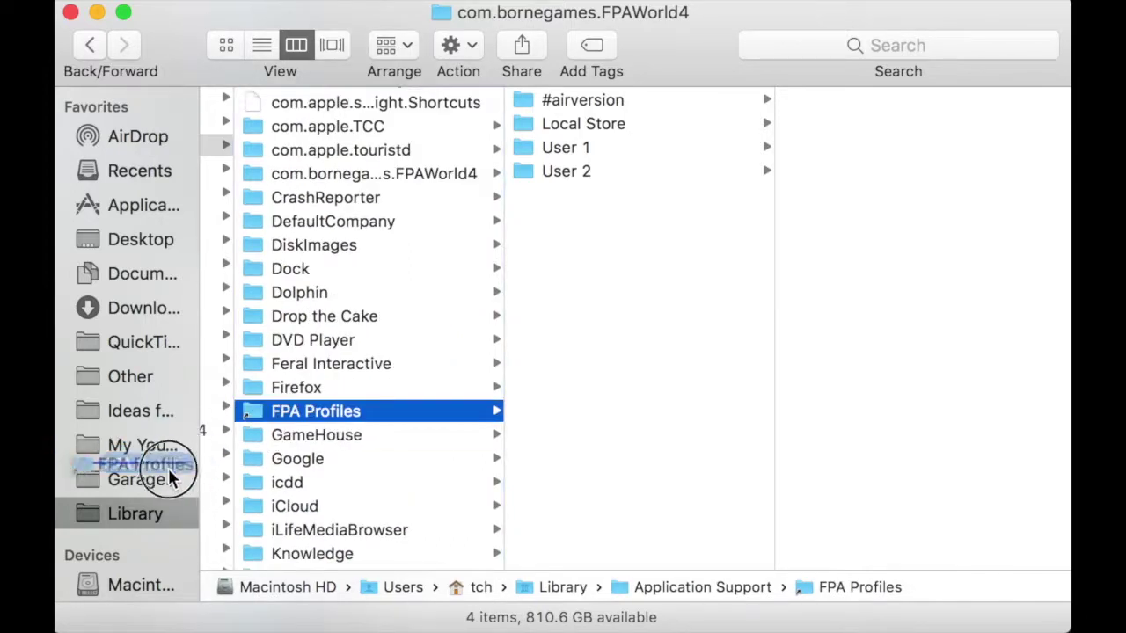
drag(147, 534, 147, 535)
mouse_move(812, 563)
mouse_down()
mouse_move(834, 592)
mouse_move(837, 631)
mouse_move(802, 582)
mouse_up()
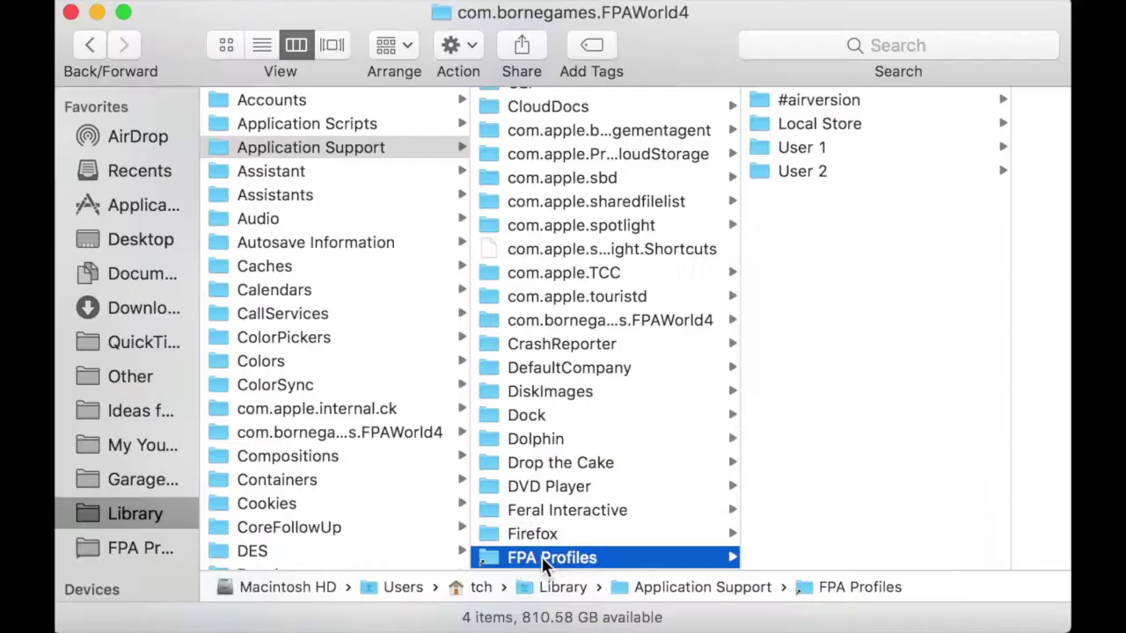
drag(541, 560, 230, 365)
drag(137, 268, 126, 238)
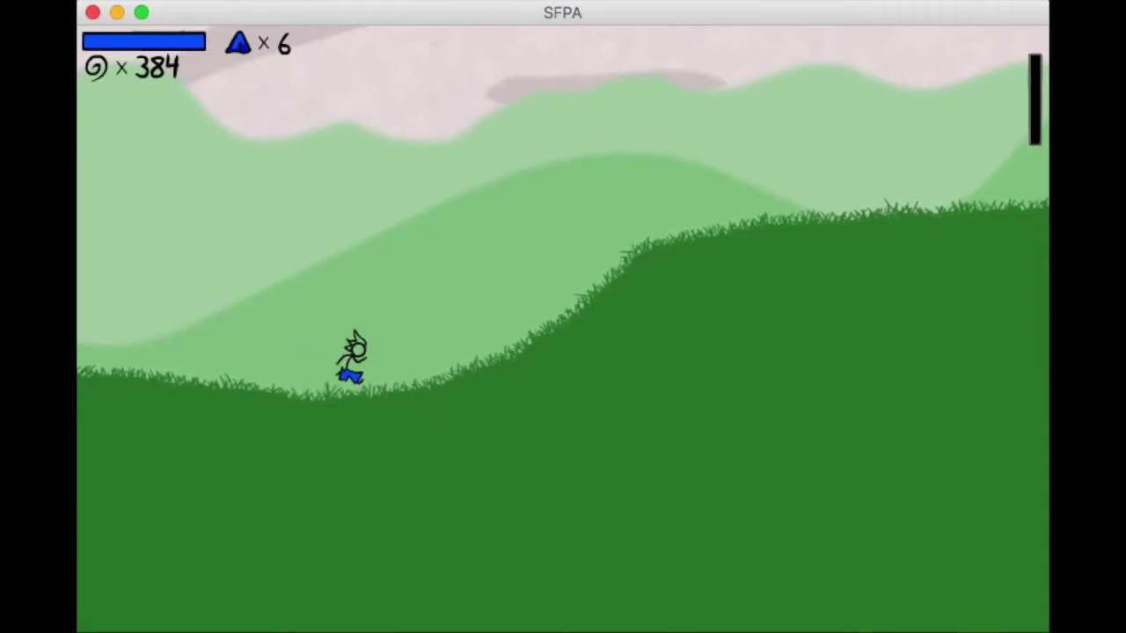
key(space)
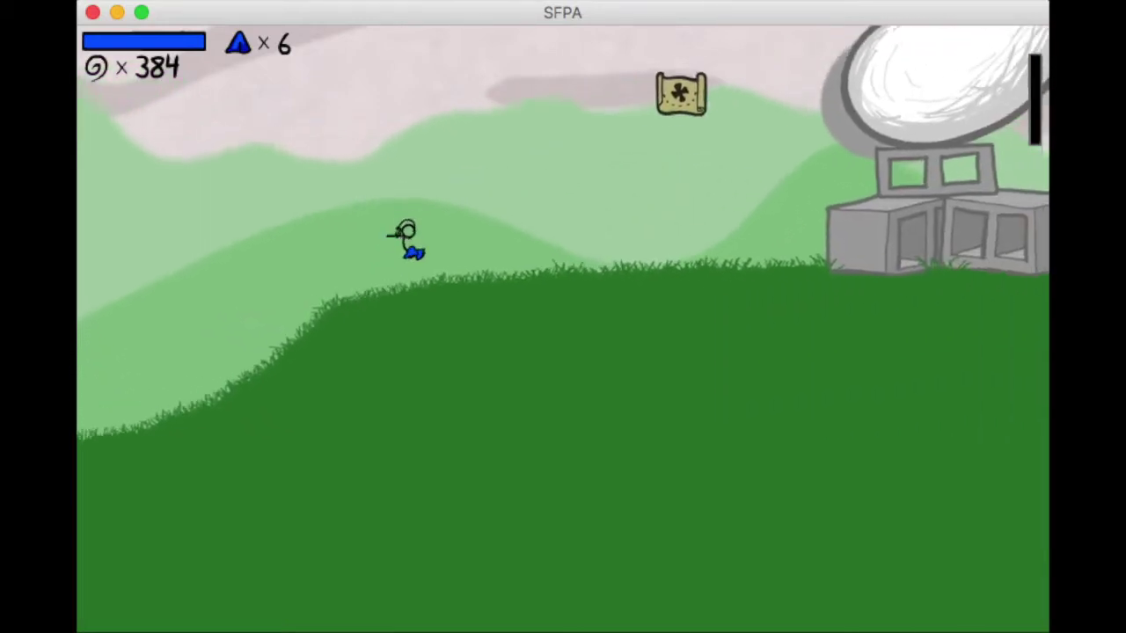
key(Right)
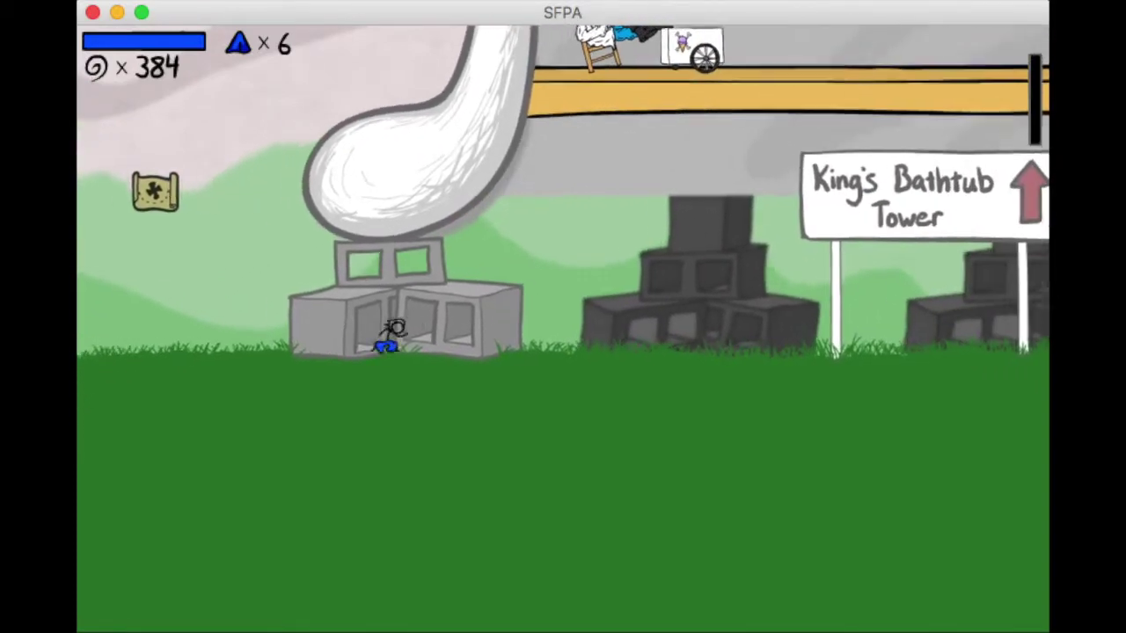
key(Right)
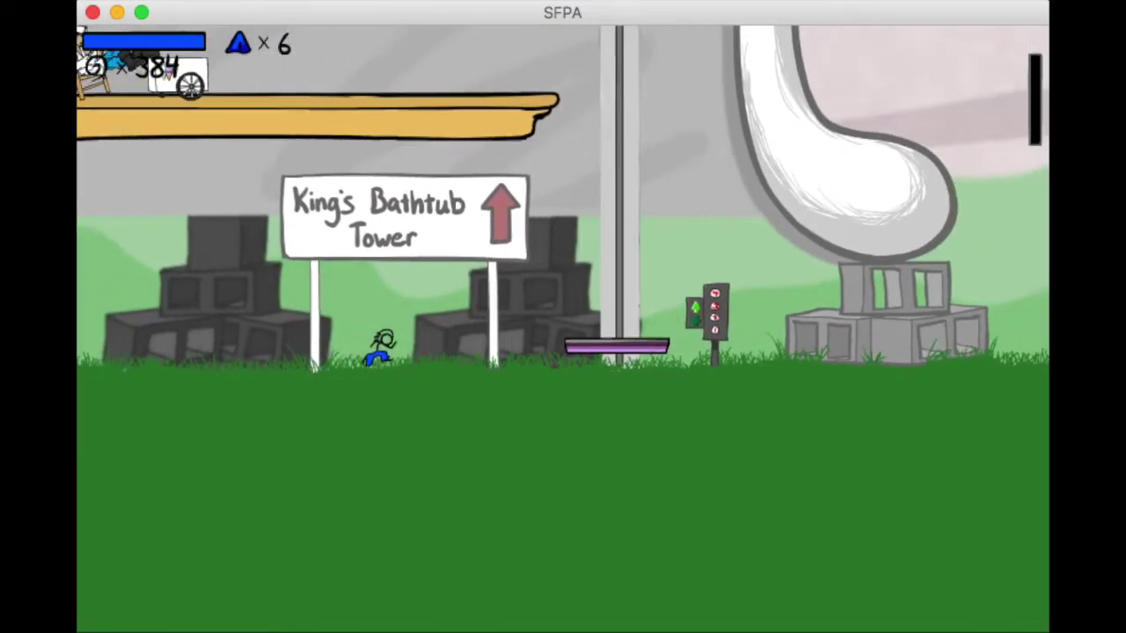
key(Right)
key(space)
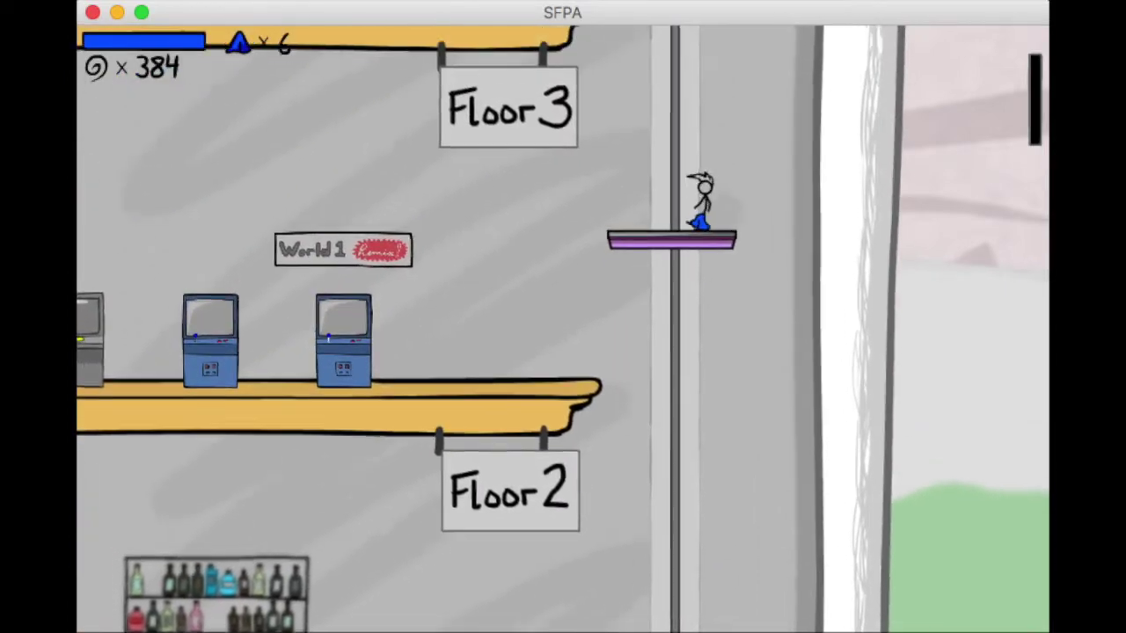
key(Right)
key(space)
key(space)
key(Left)
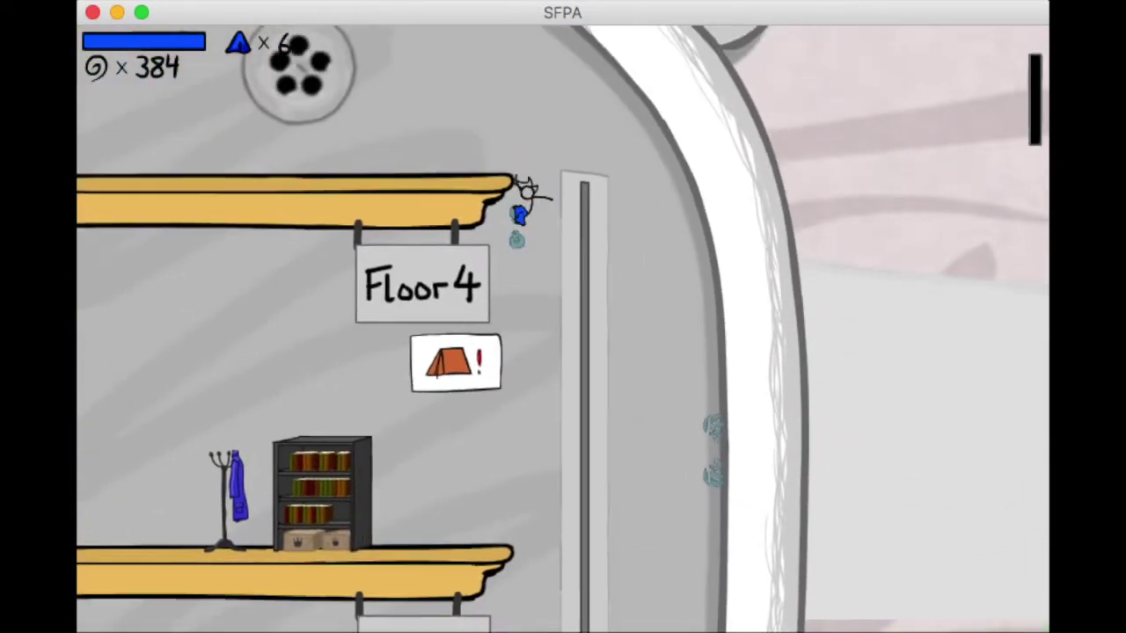
key(Left)
key(space)
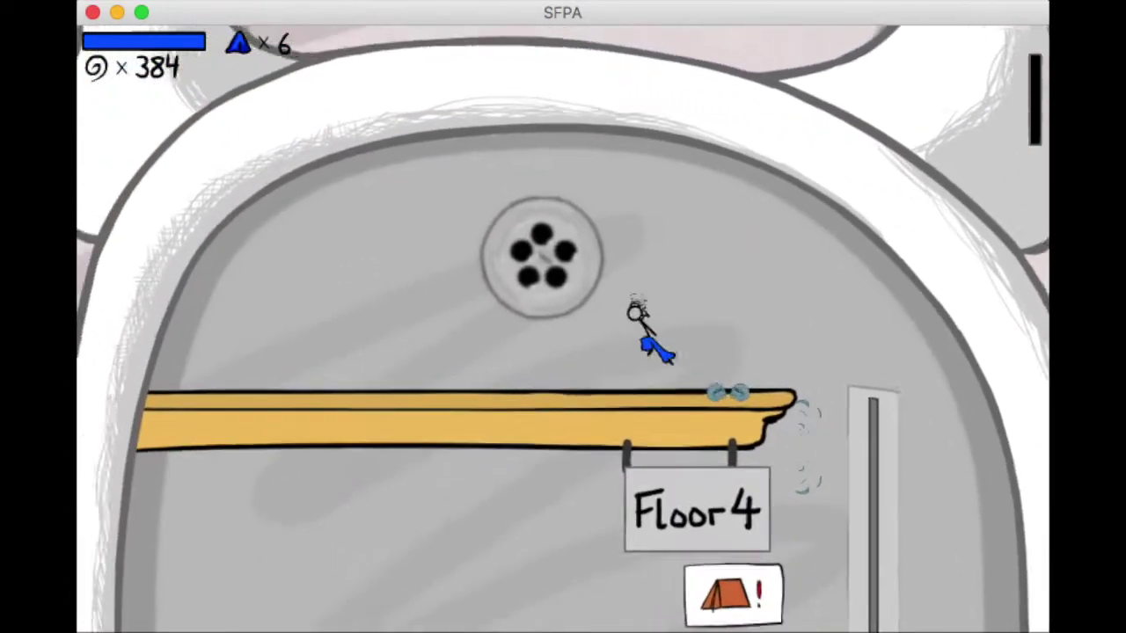
key(Right)
key(space)
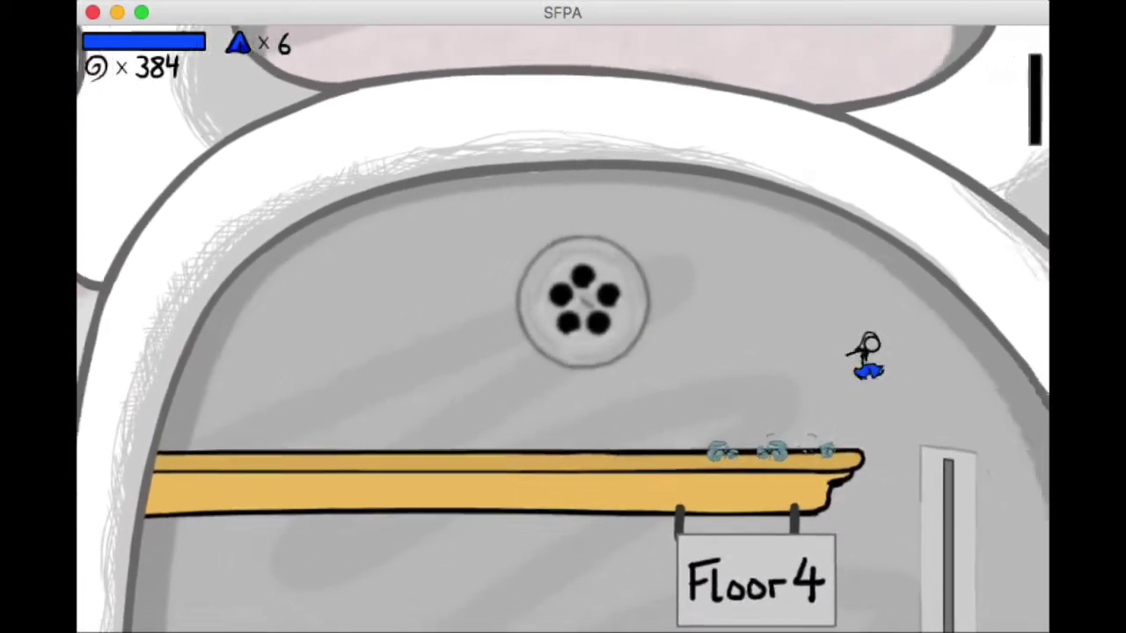
key(Left)
key(space)
key(Right)
key(space)
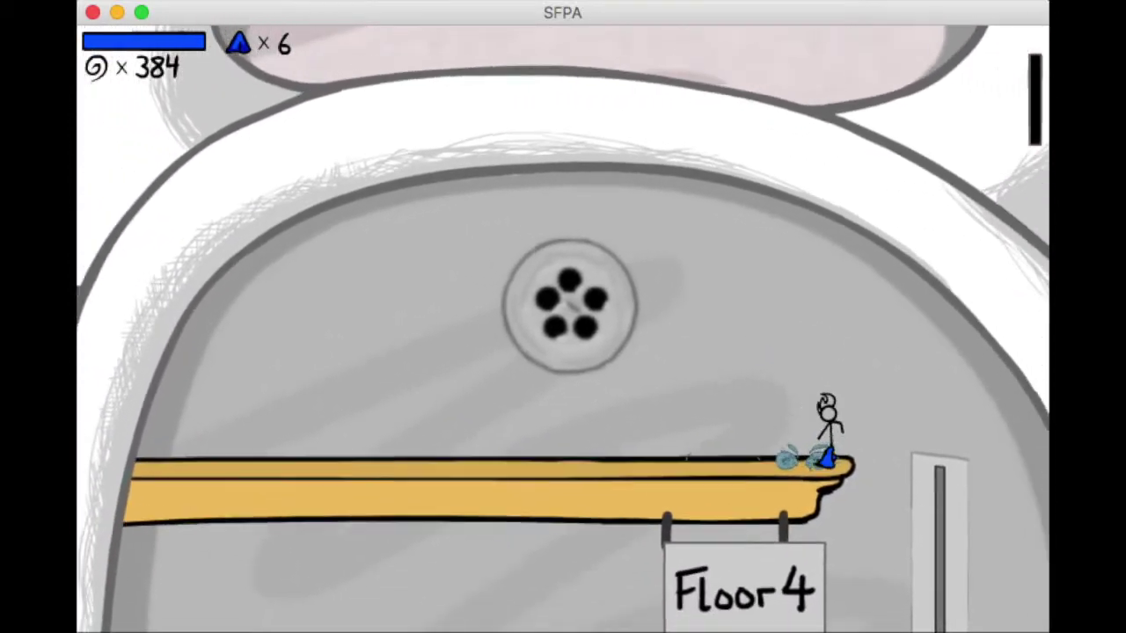
key(Right)
key(Left)
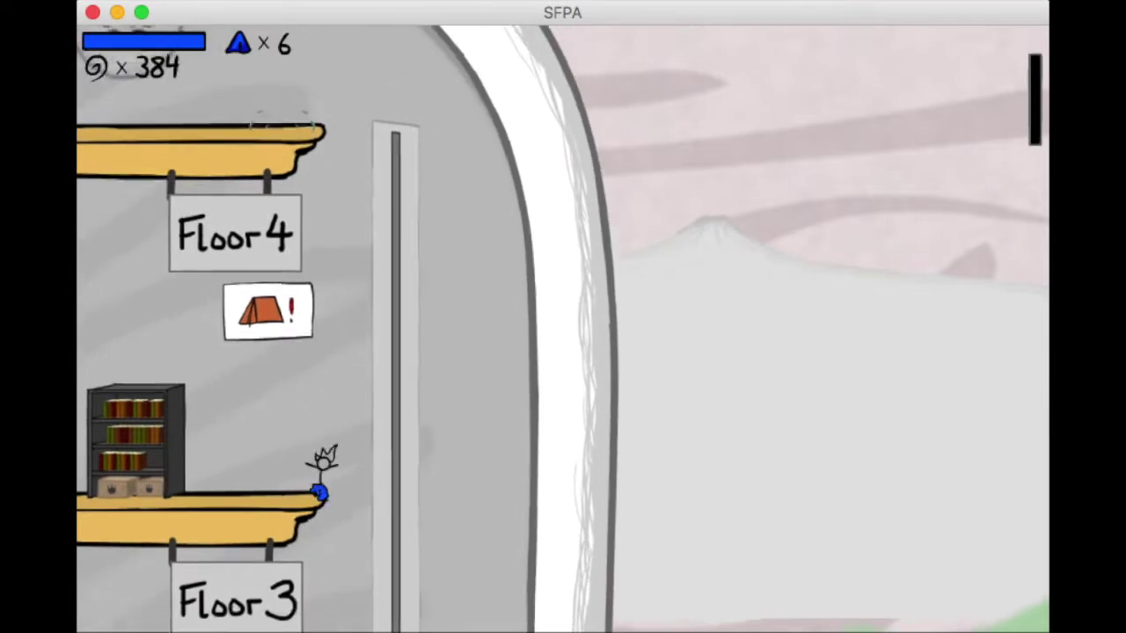
key(Right)
key(Left)
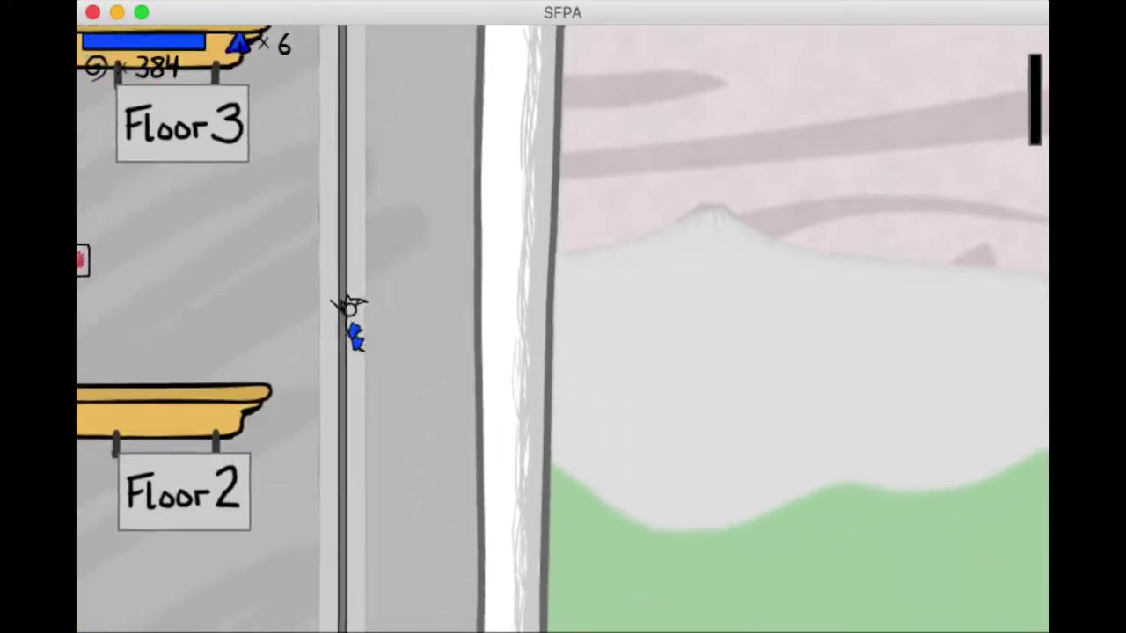
key(Left)
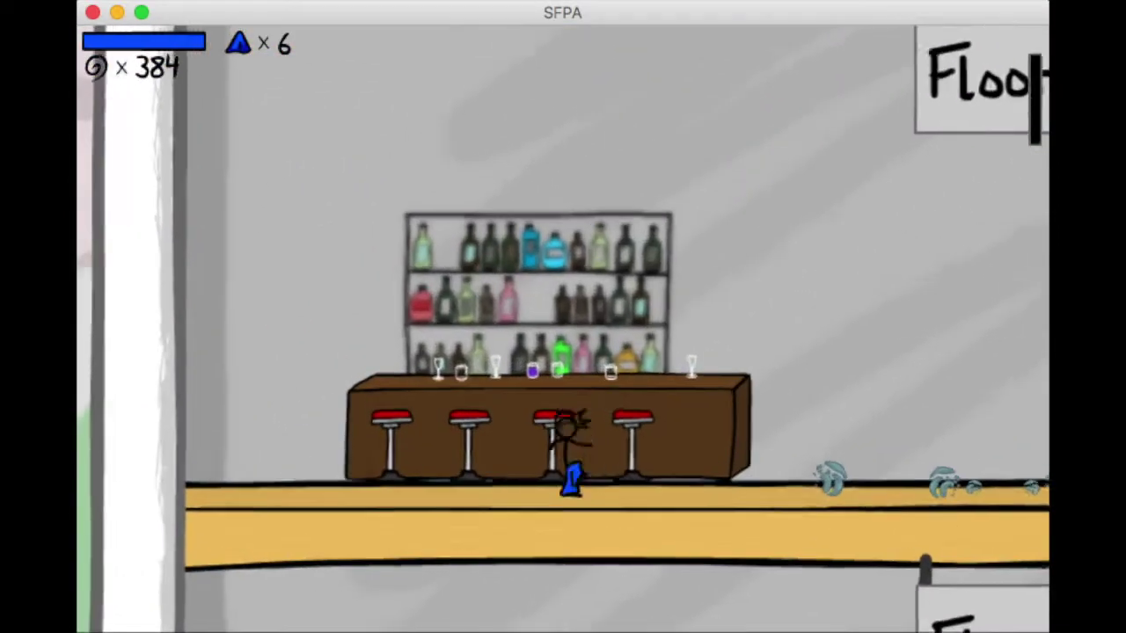
key(Up)
key(Right)
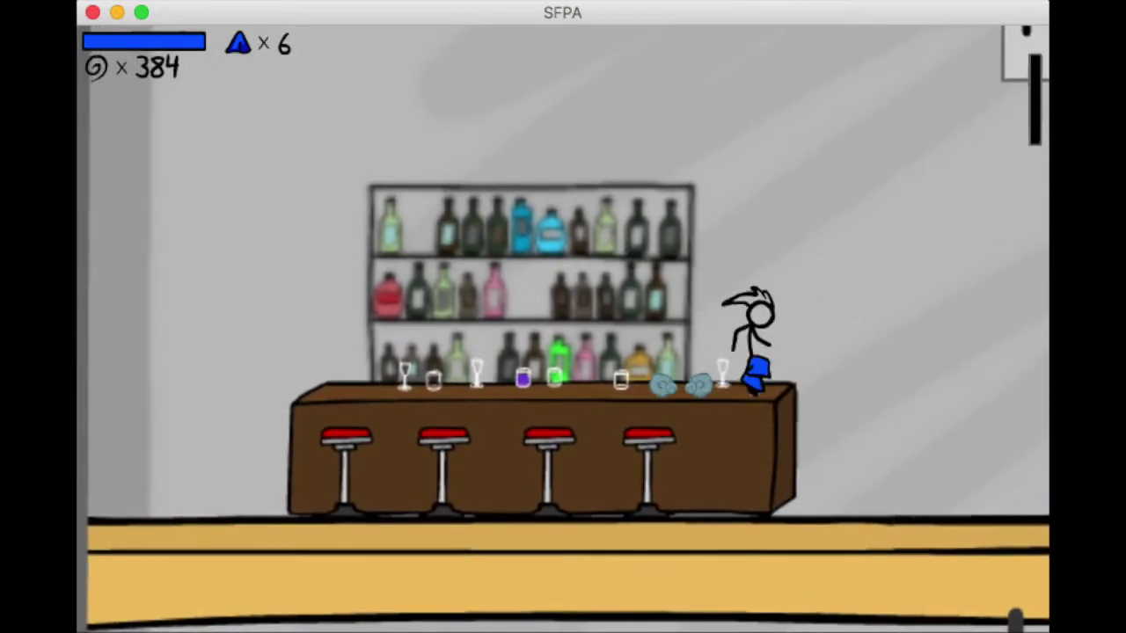
key(Right)
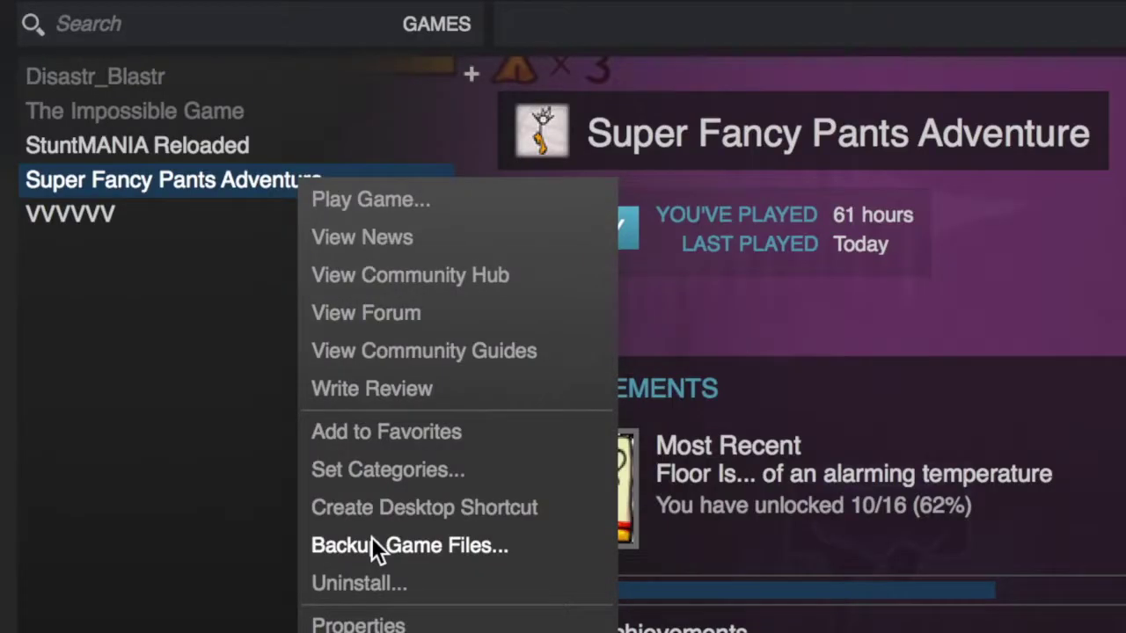
Switch to Steam and start a backup of the Super Fancy Pants Adventure game files
click(367, 539)
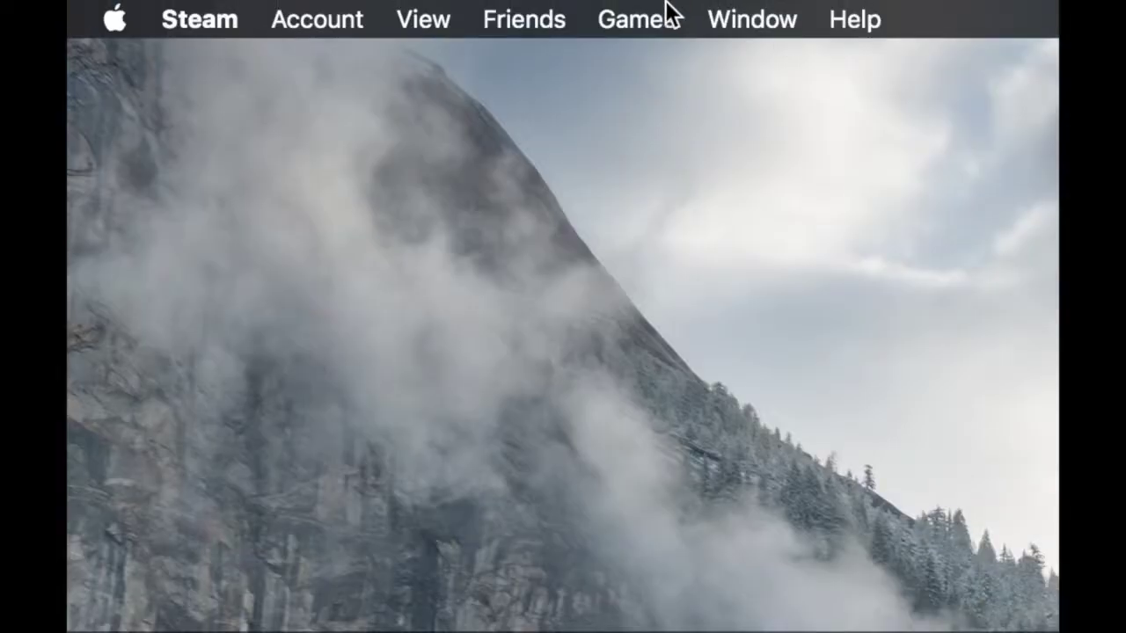
Start Steam's backup and restore wizard with "Restore a previous backup" and proceed to the backup folder choice
click(324, 7)
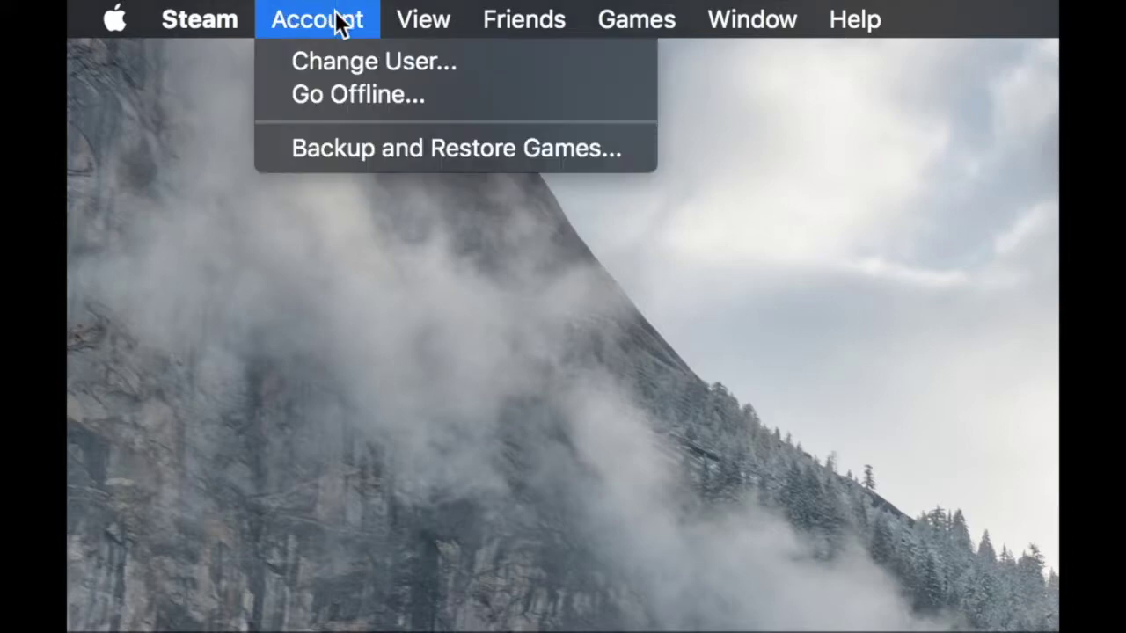
click(349, 156)
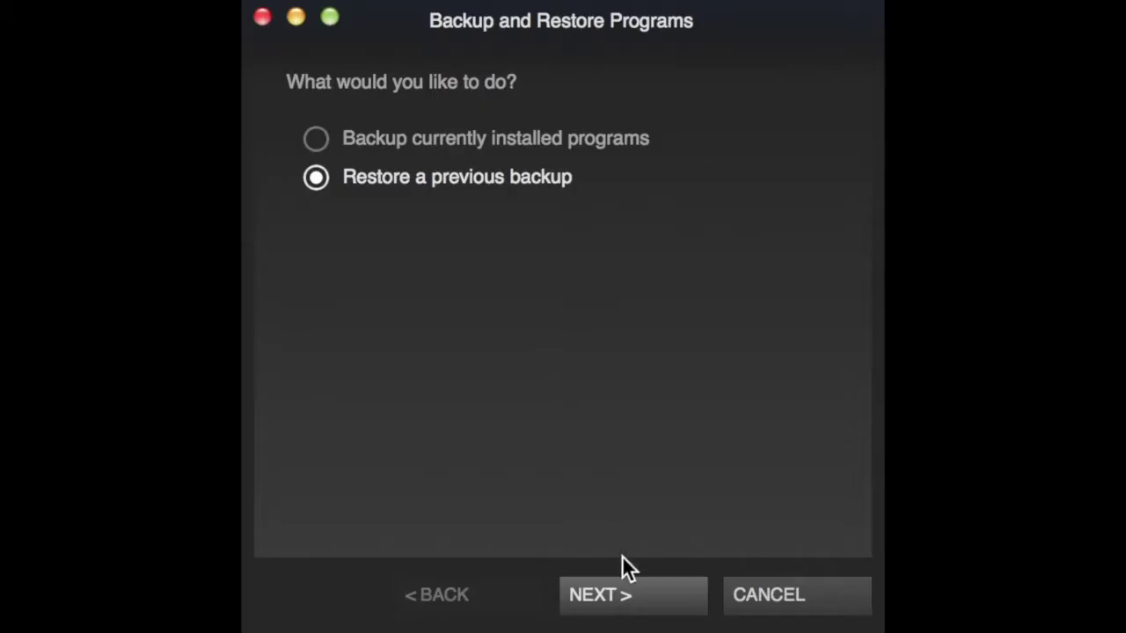
click(624, 593)
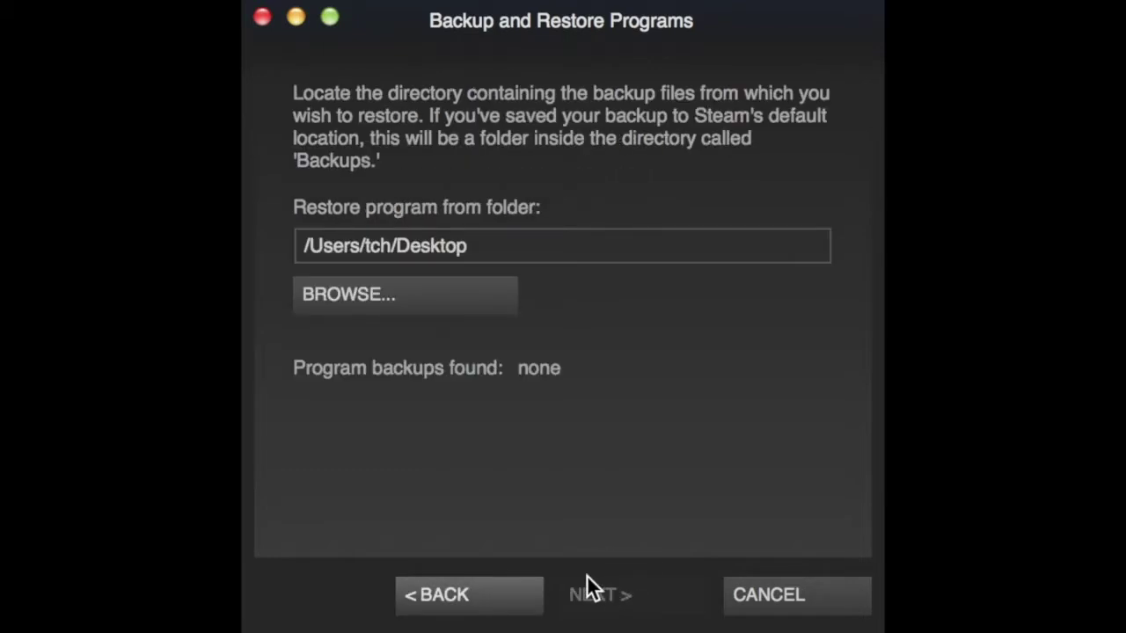
text(/)
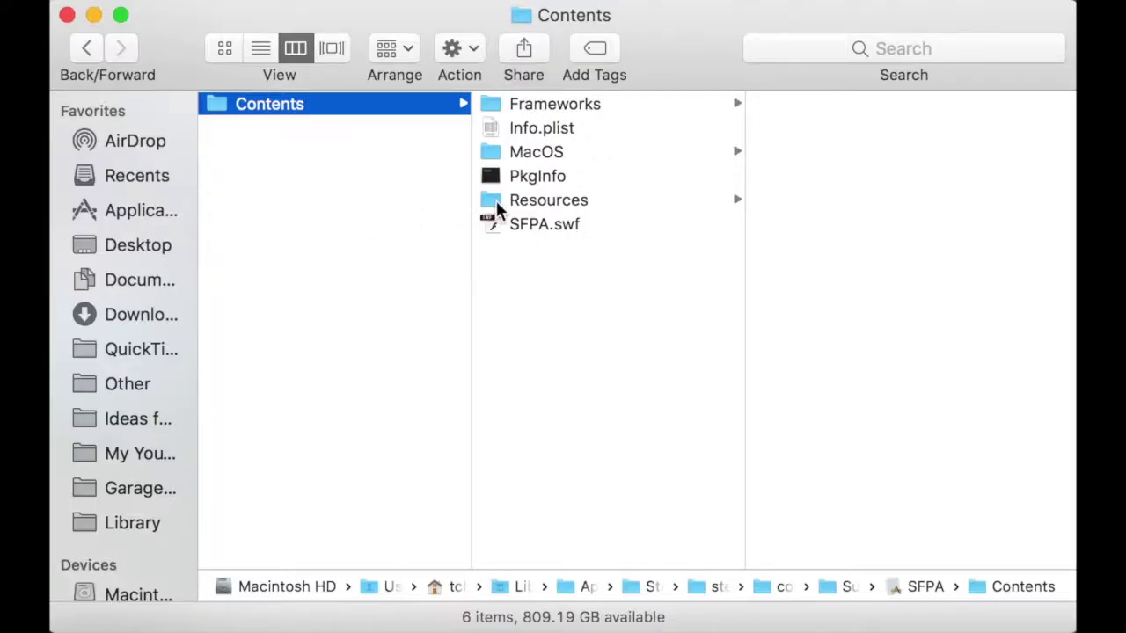
In Finder, move the Resources folder out of the SFPA package's Contents folder and back into it
drag(519, 202, 352, 213)
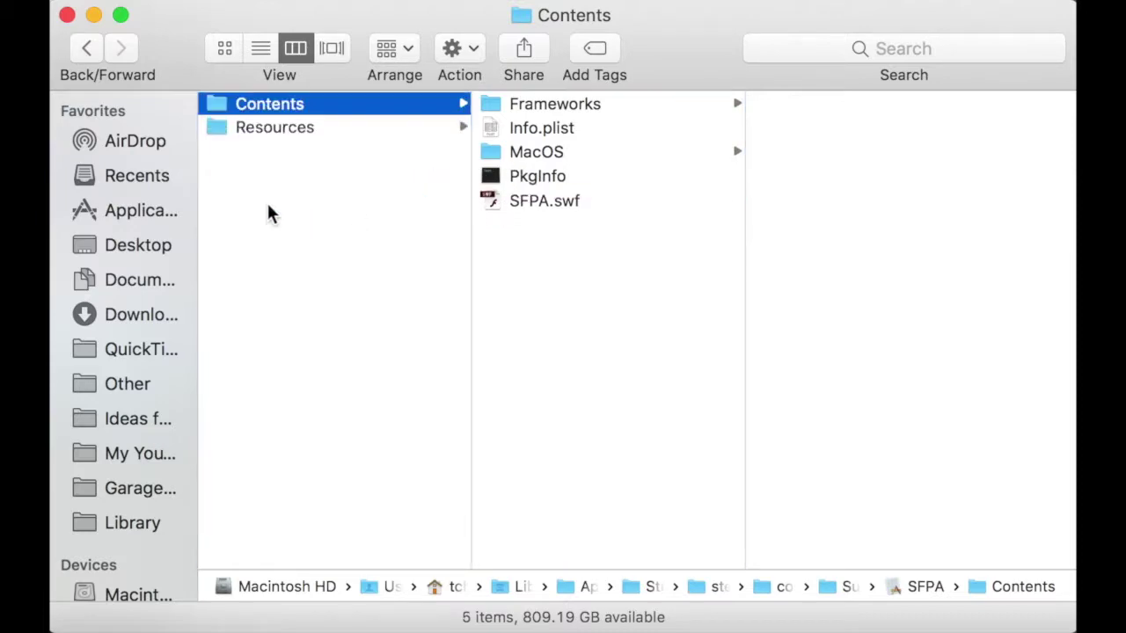
drag(275, 128, 579, 265)
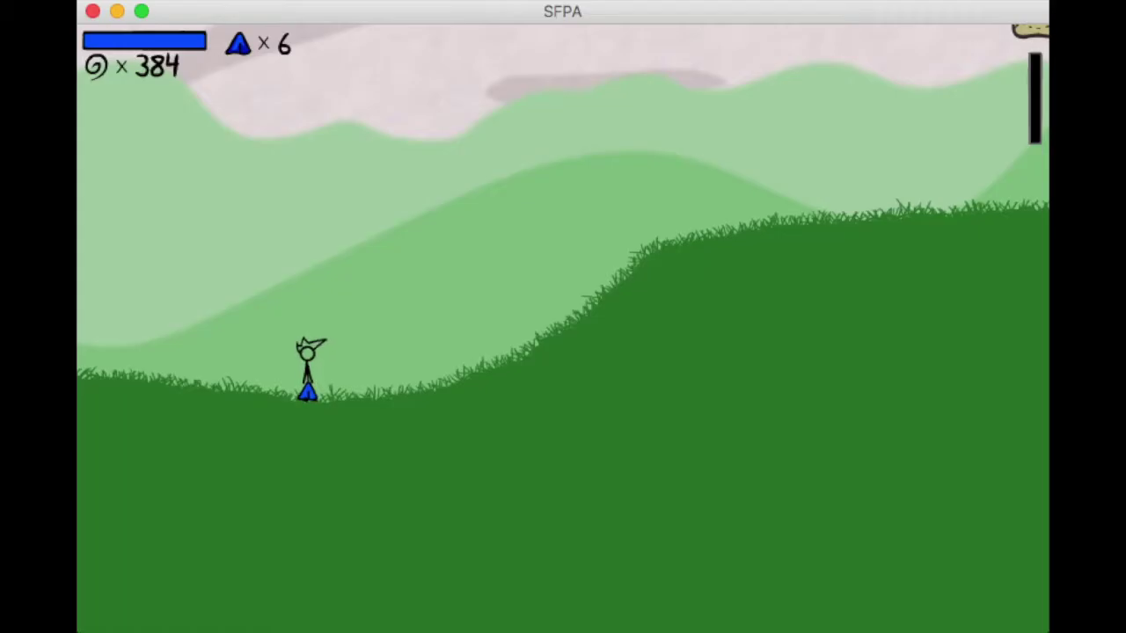
key(Right)
key(s)
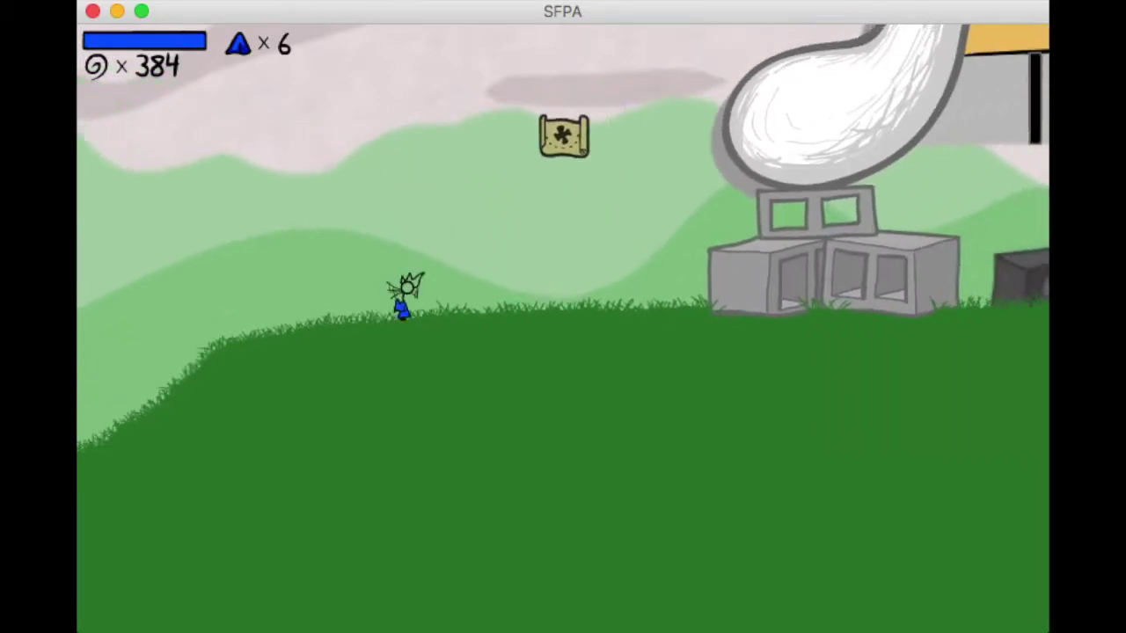
key(Right)
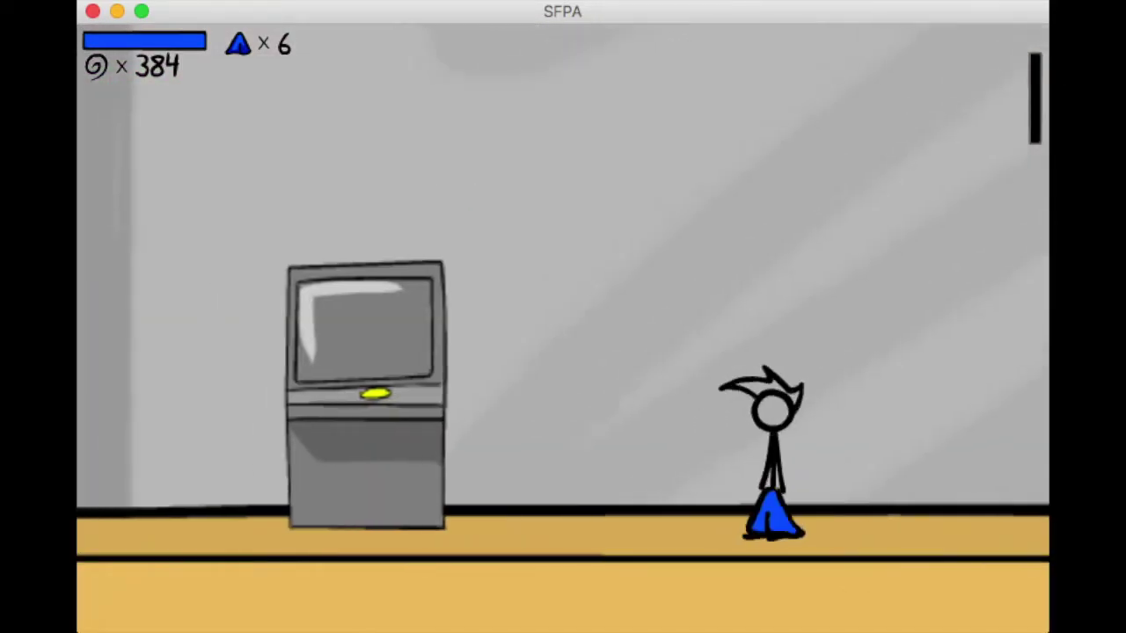
key(Right)
key(Left)
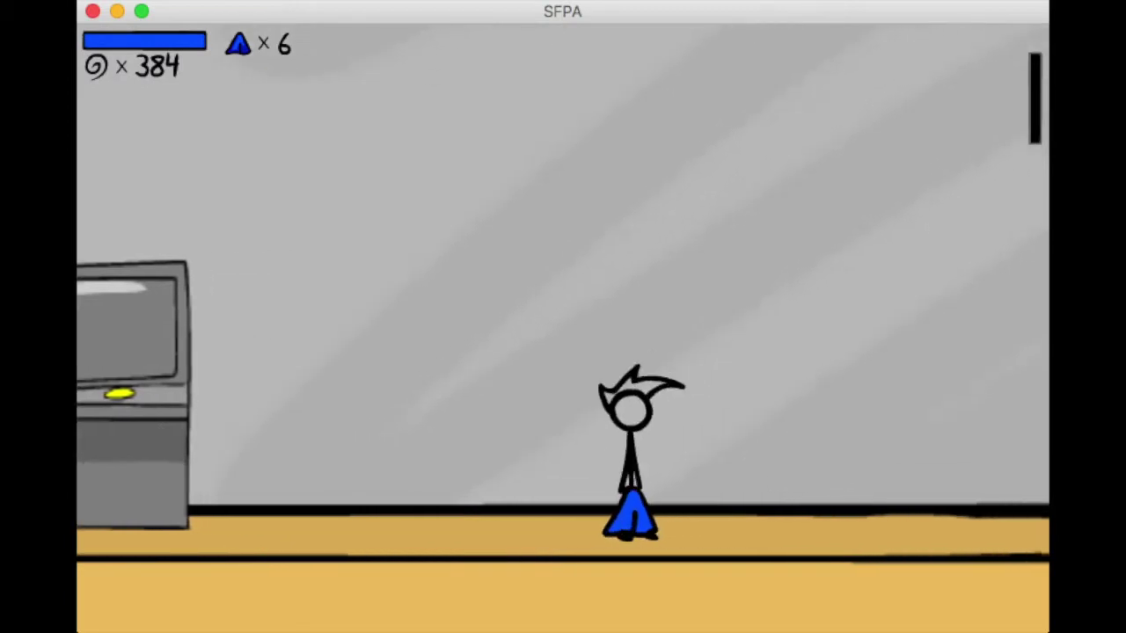
key(Right)
key(Left)
key(Right)
key(Left)
key(Right)
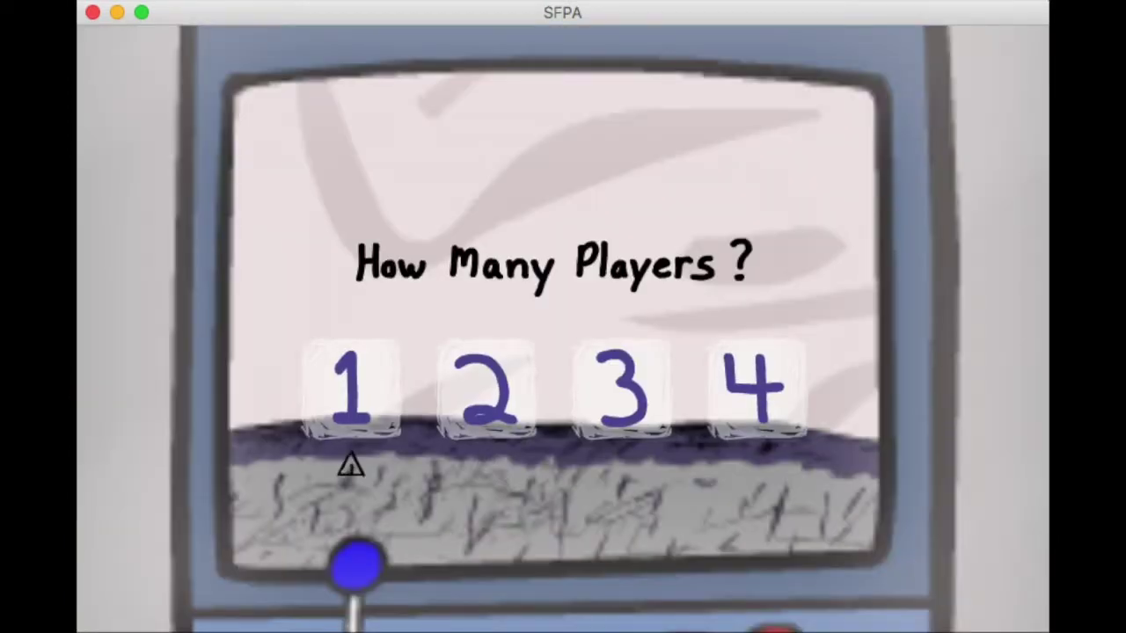
key(Return)
key(Right)
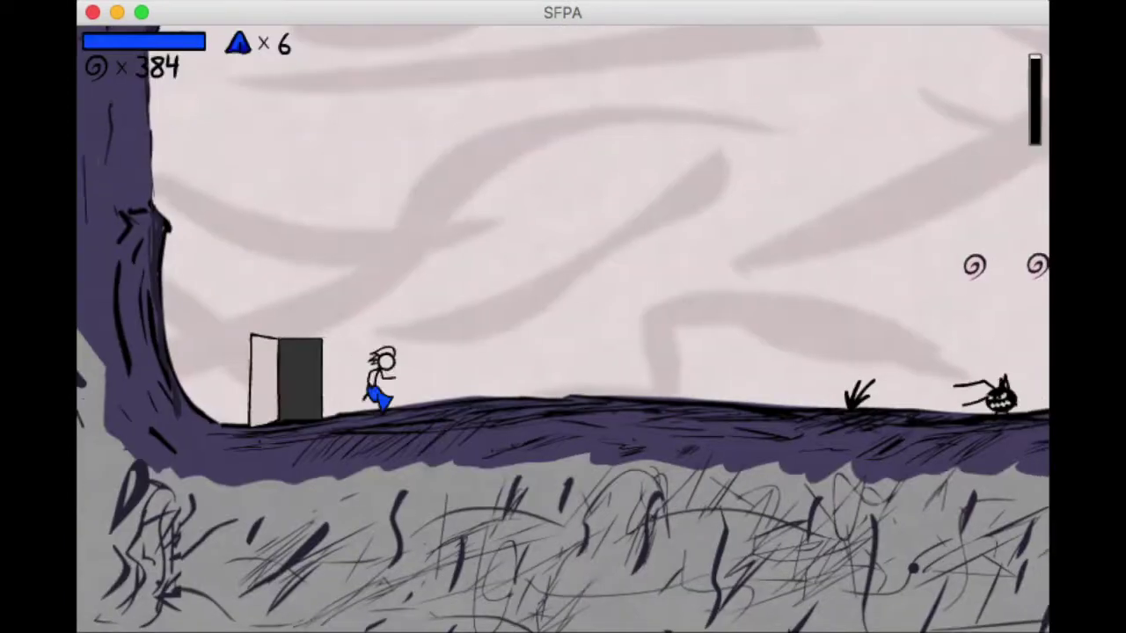
key(space)
key(space)
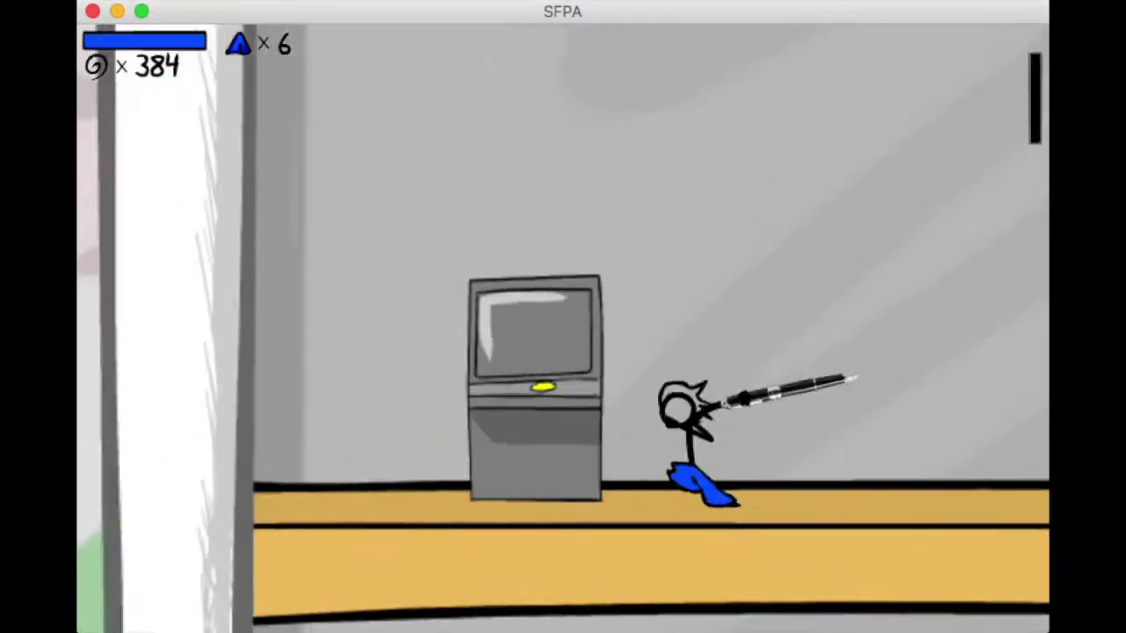
key(Left)
key(x)
key(Right)
key(x)
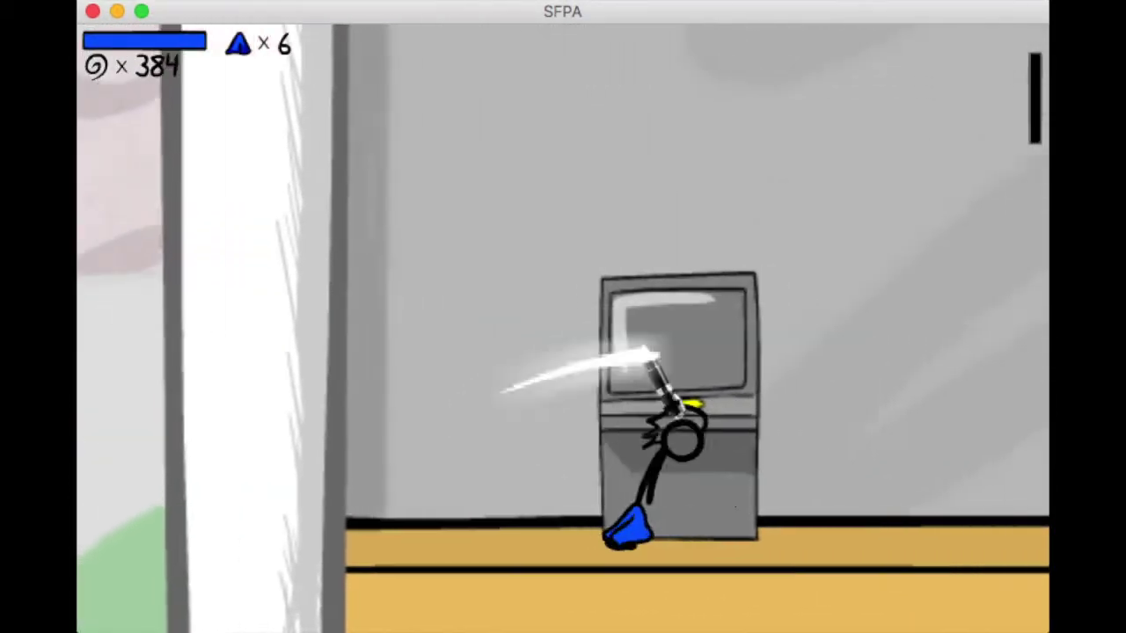
key(Left)
key(x)
key(Right)
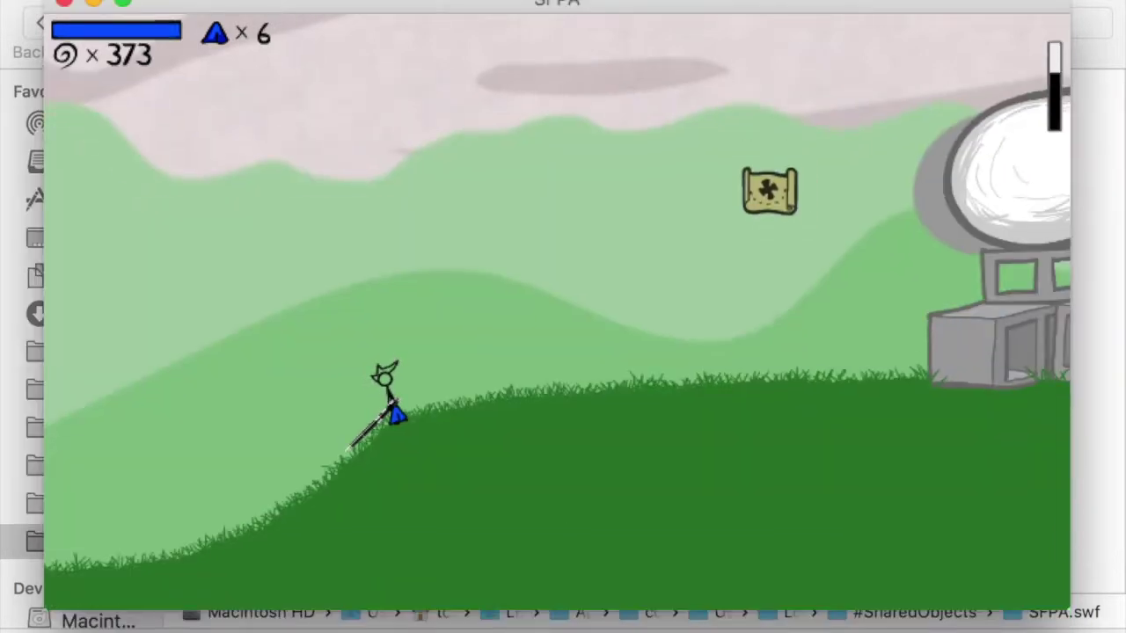
Switch to the SFPA game window and reduce its height while keeping its width, both during play and with the pause menu open
drag(558, 610, 557, 380)
drag(558, 379, 558, 357)
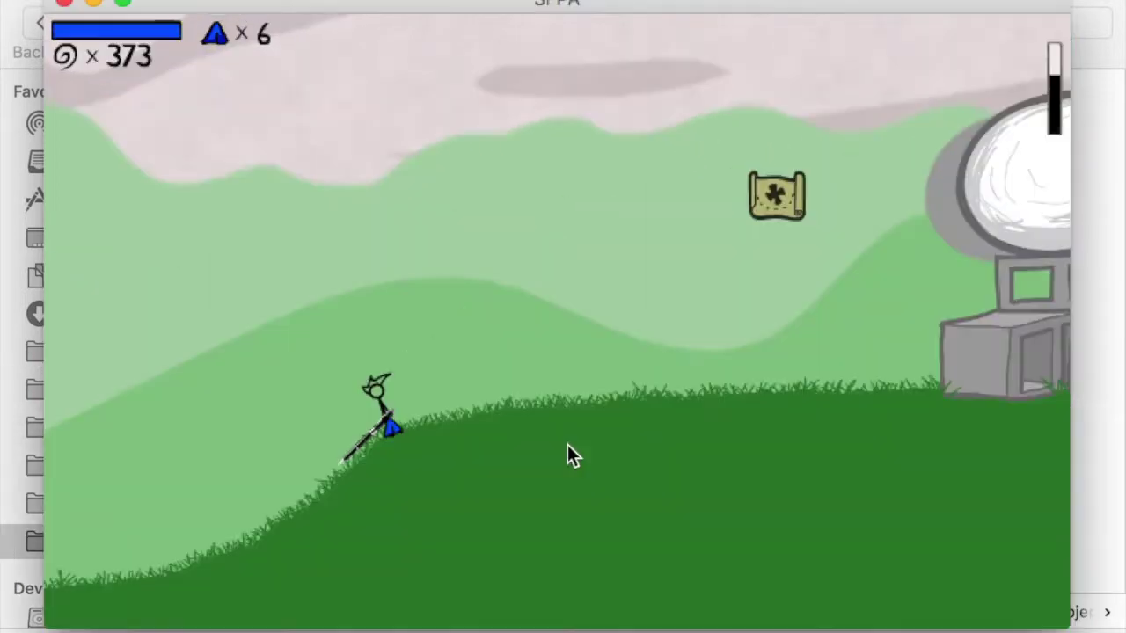
key(Escape)
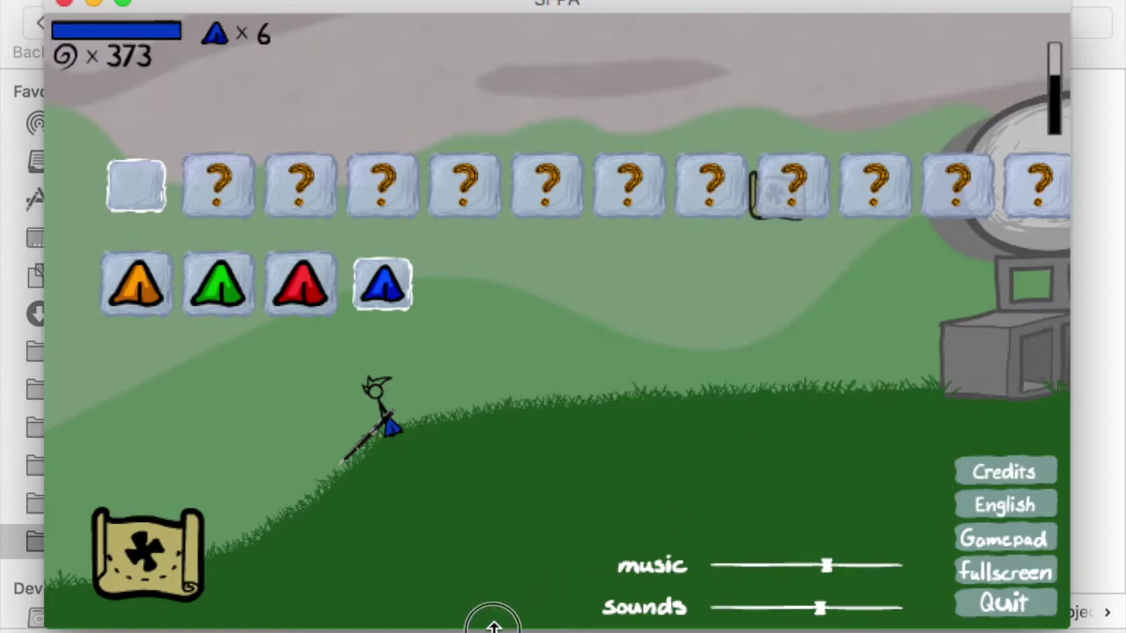
drag(495, 533, 496, 422)
drag(498, 312, 498, 308)
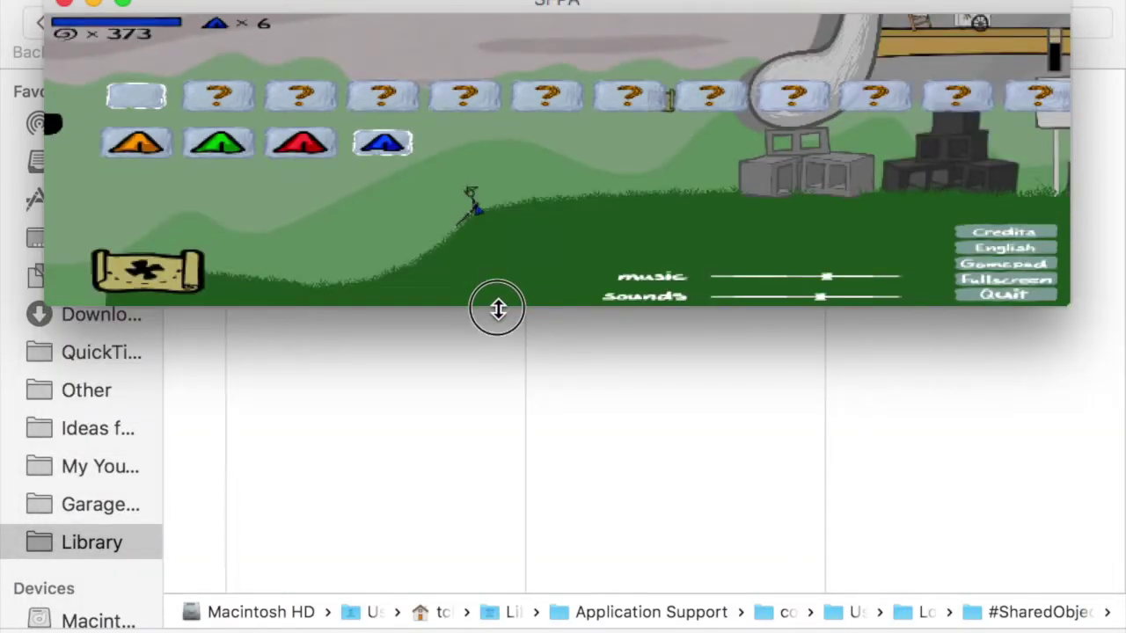
drag(497, 145, 500, 56)
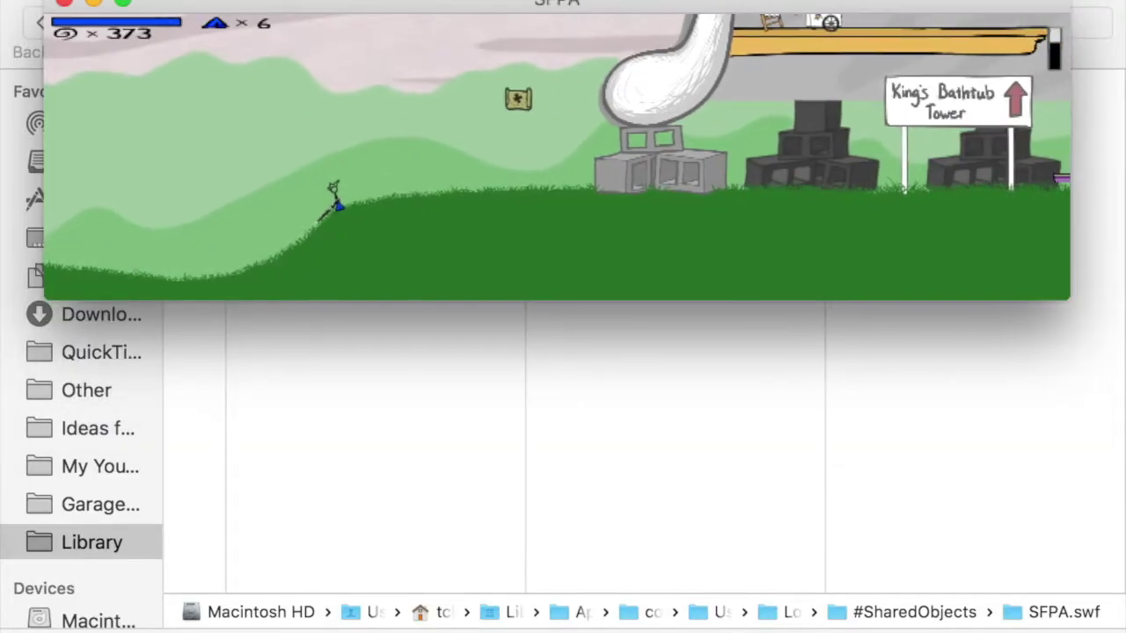
drag(557, 300, 556, 211)
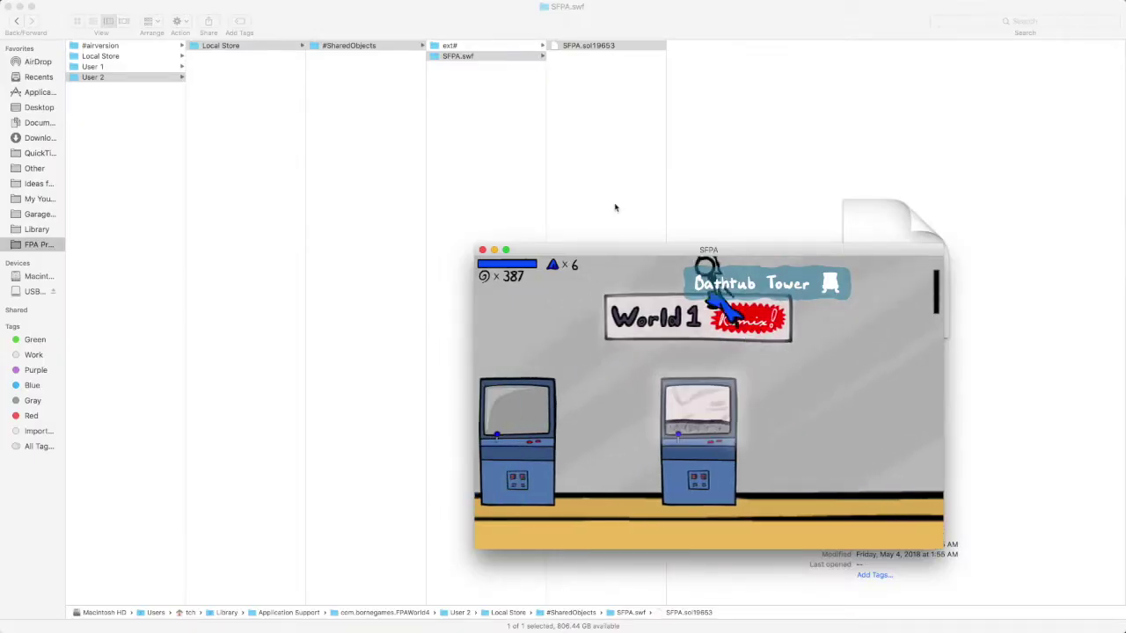
Run the character back past the World 1 arcade machines and enlarge the game window from its corner
key(Left)
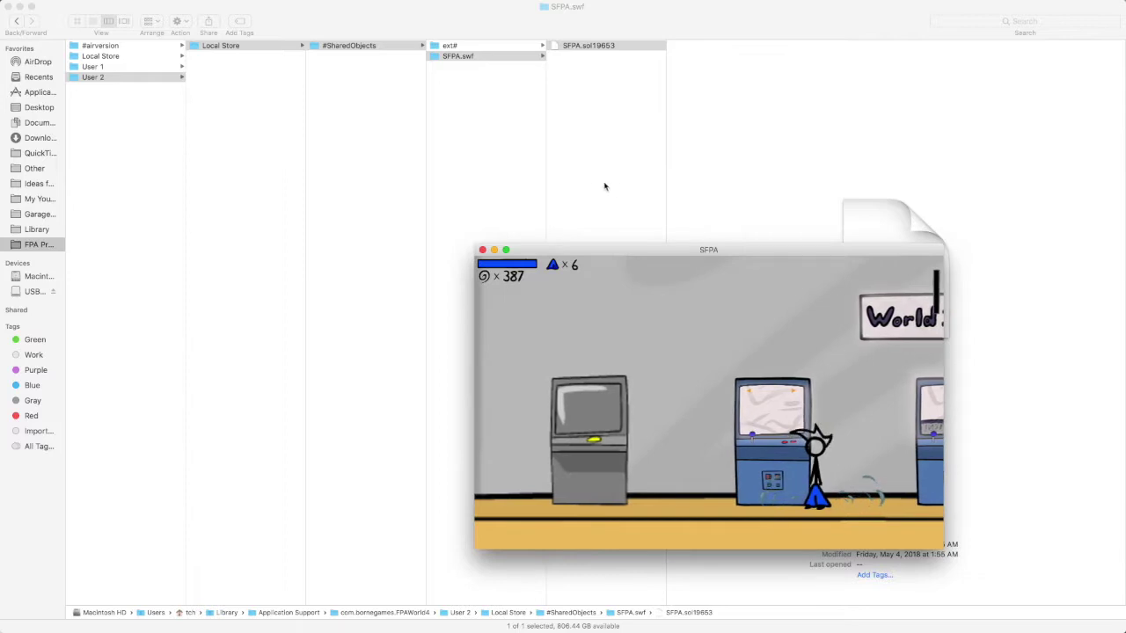
drag(472, 245, 80, 55)
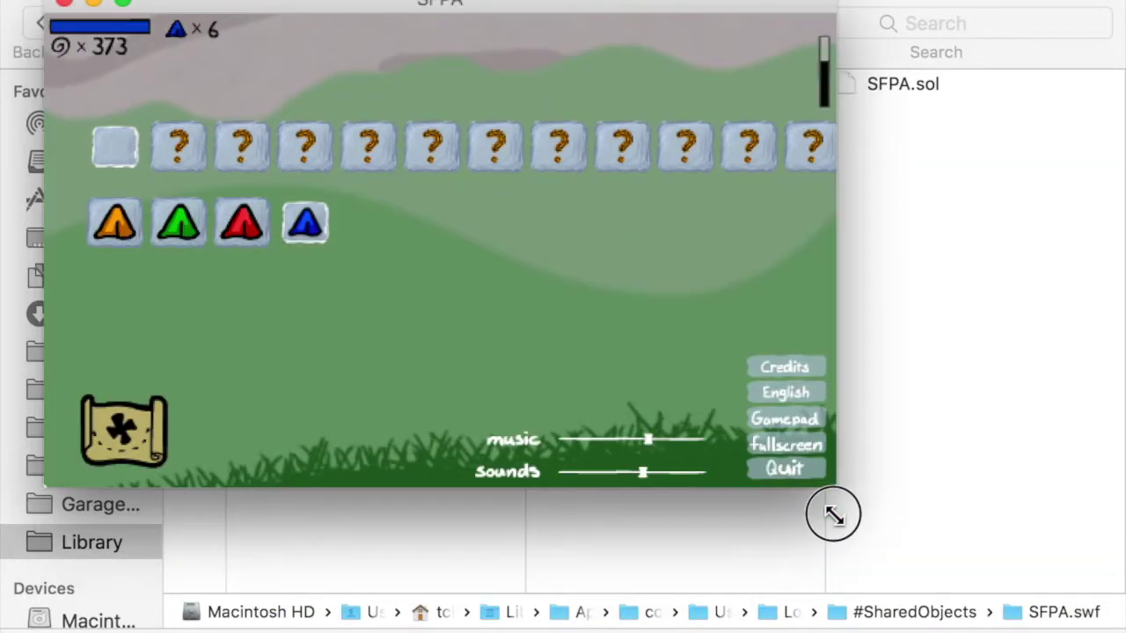
With the pause menu open, shrink the SFPA game window in both width and height to a tiny thumbnail size
drag(832, 516, 739, 420)
drag(639, 327, 620, 317)
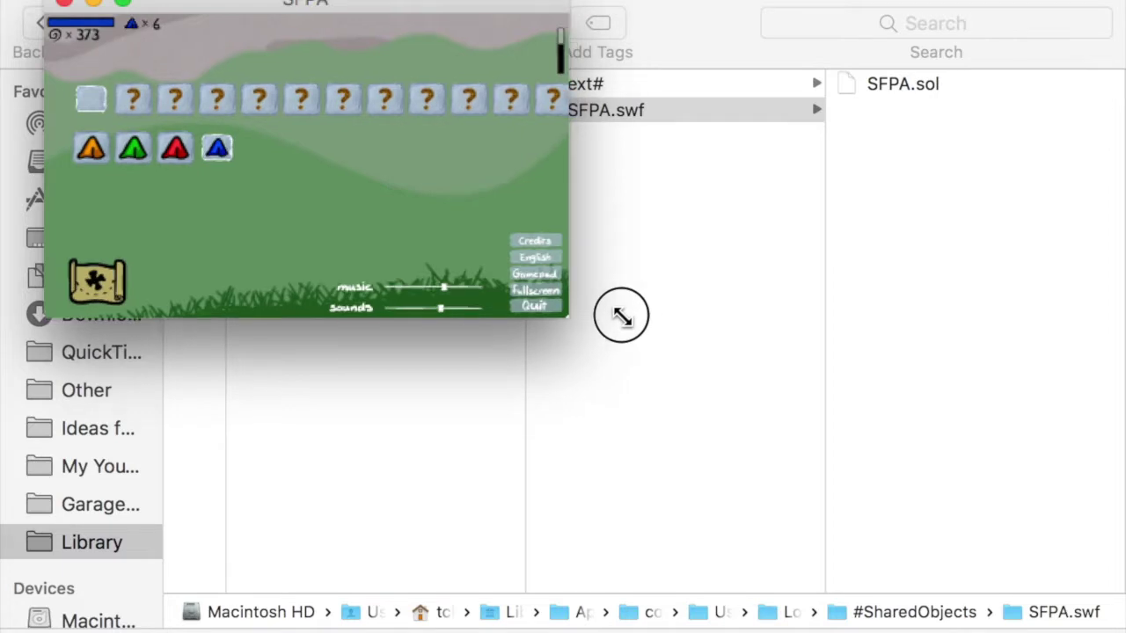
drag(498, 205, 498, 208)
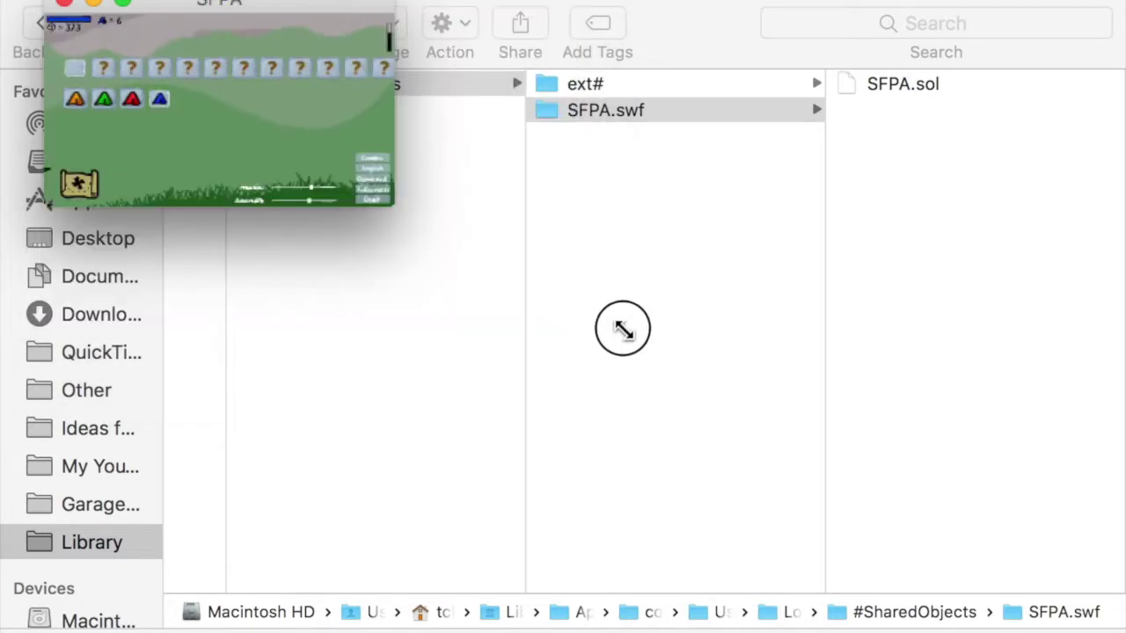
drag(394, 206, 328, 185)
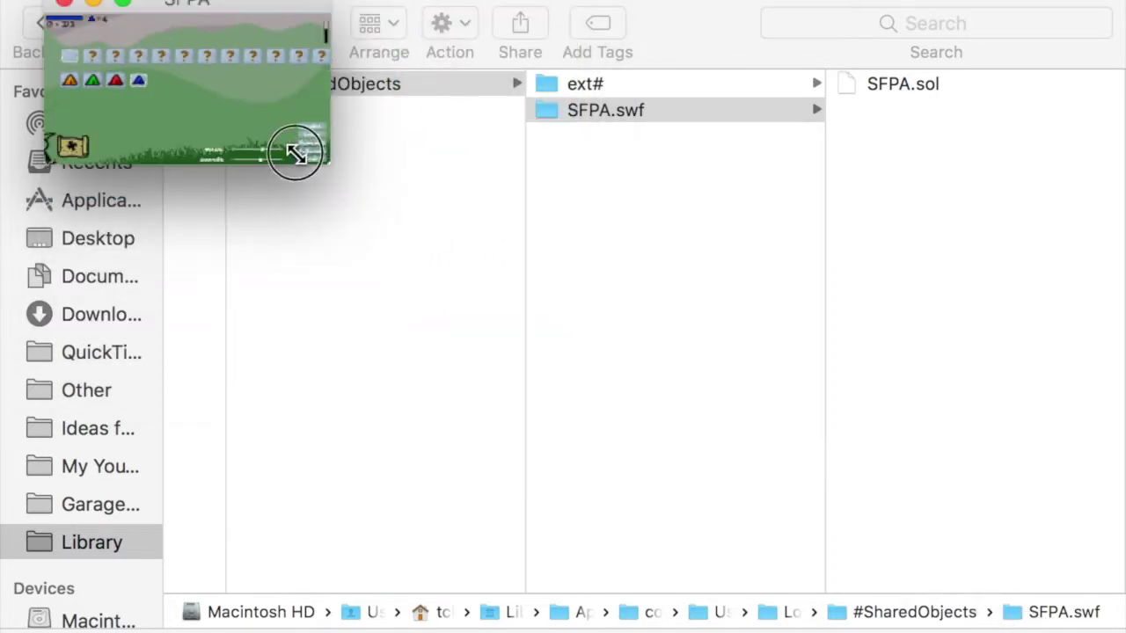
drag(256, 134, 253, 128)
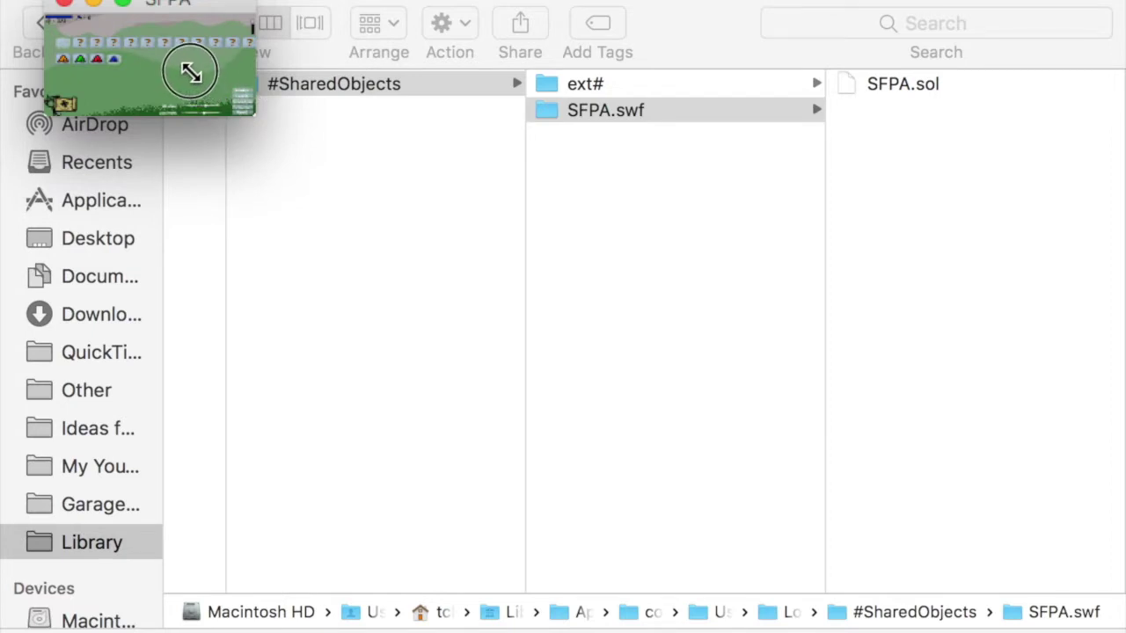